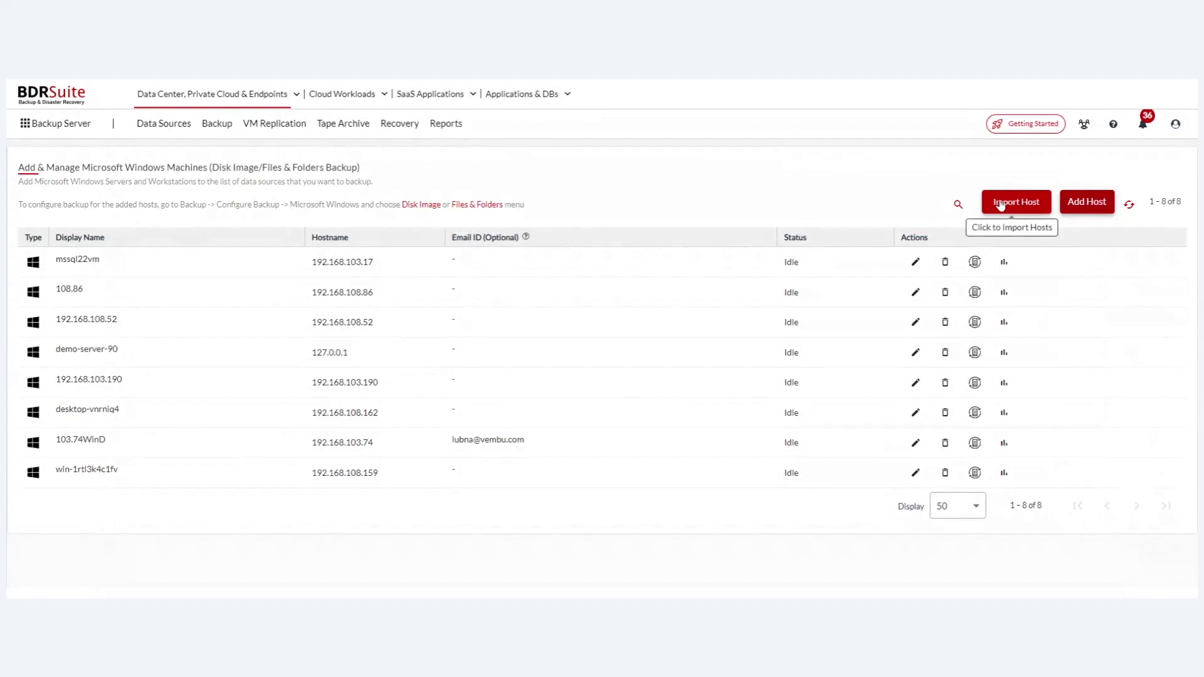
pyautogui.click(1002, 202)
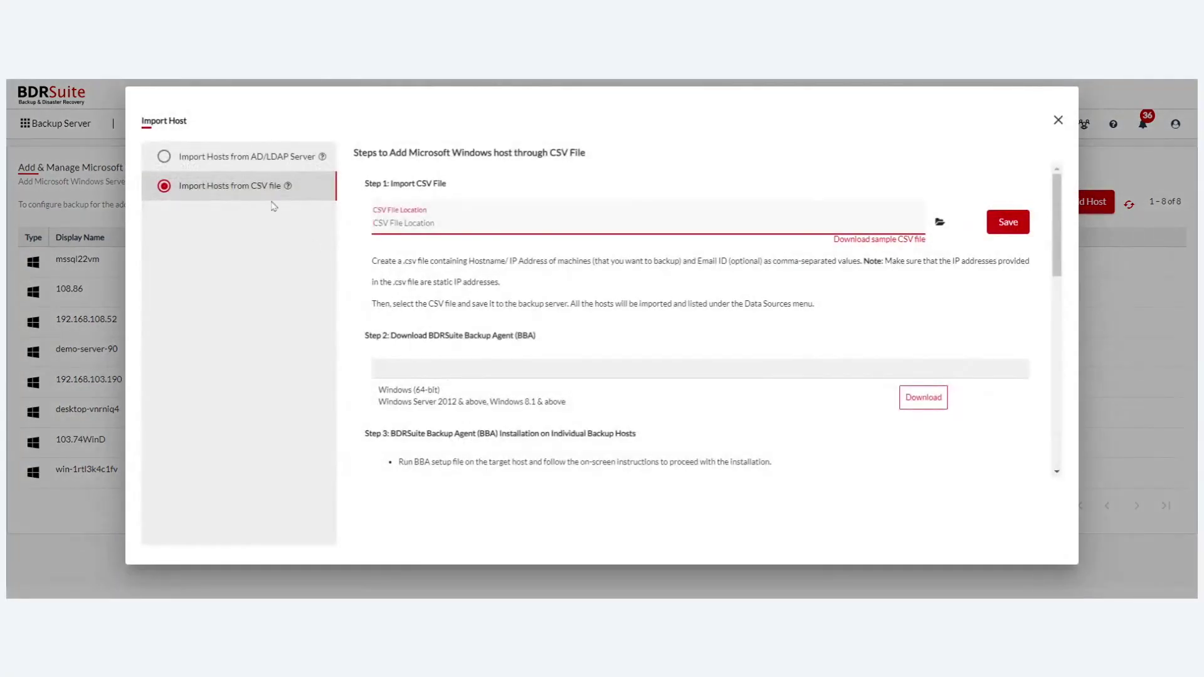
pyautogui.click(260, 161)
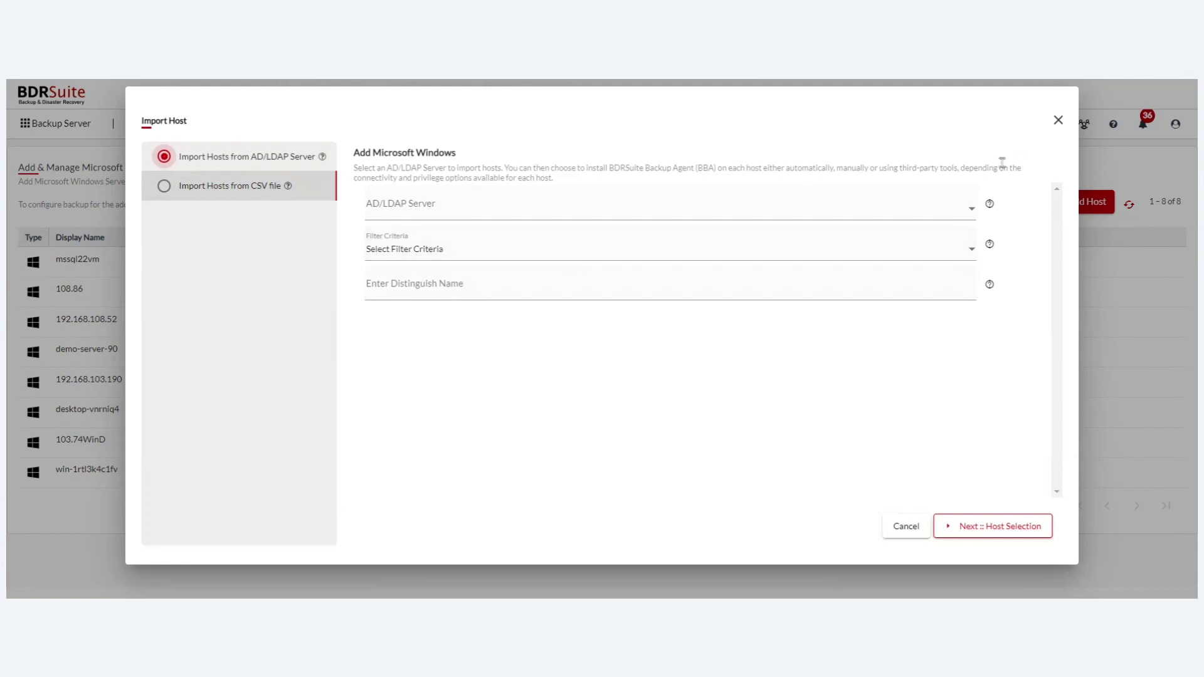
pyautogui.click(1057, 121)
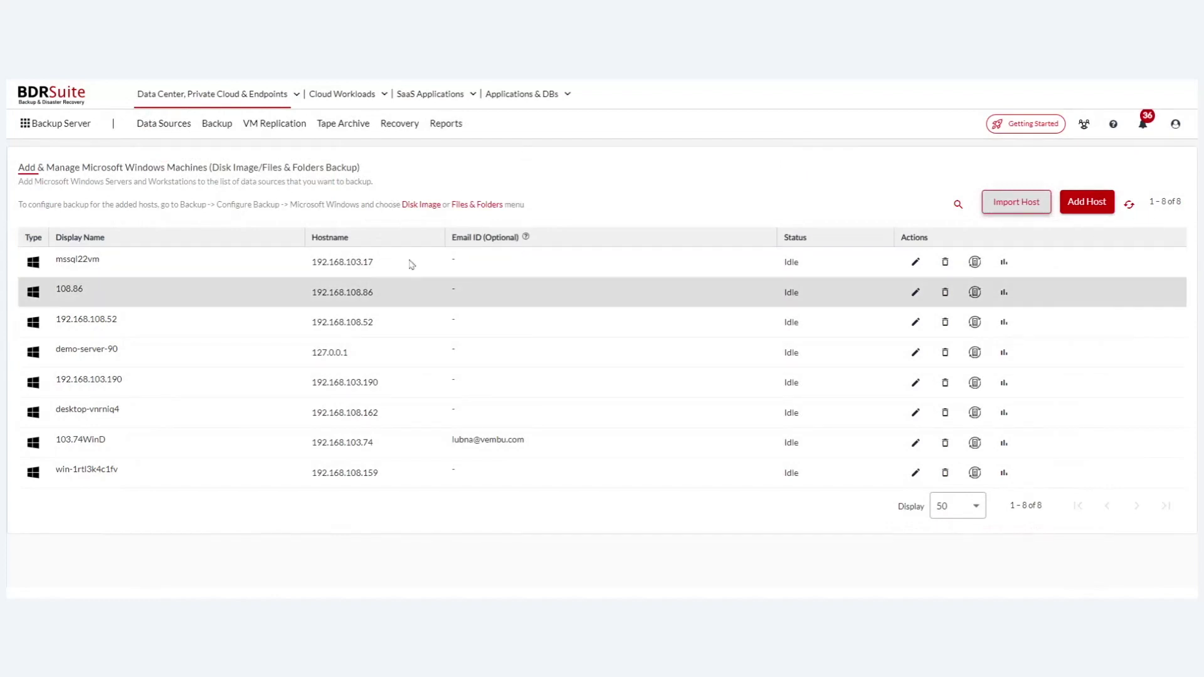
# Open the mssql22vm host's edit form, view the optional email ID field, and close it unchanged.
pyautogui.click(916, 261)
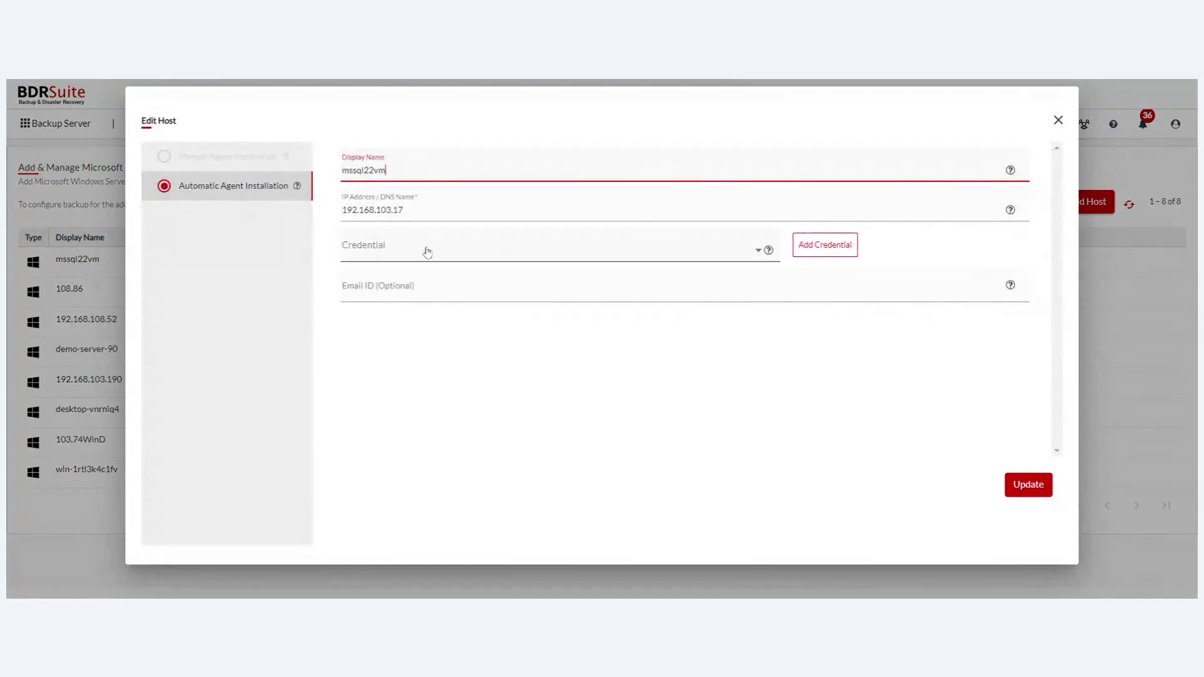
pyautogui.click(382, 282)
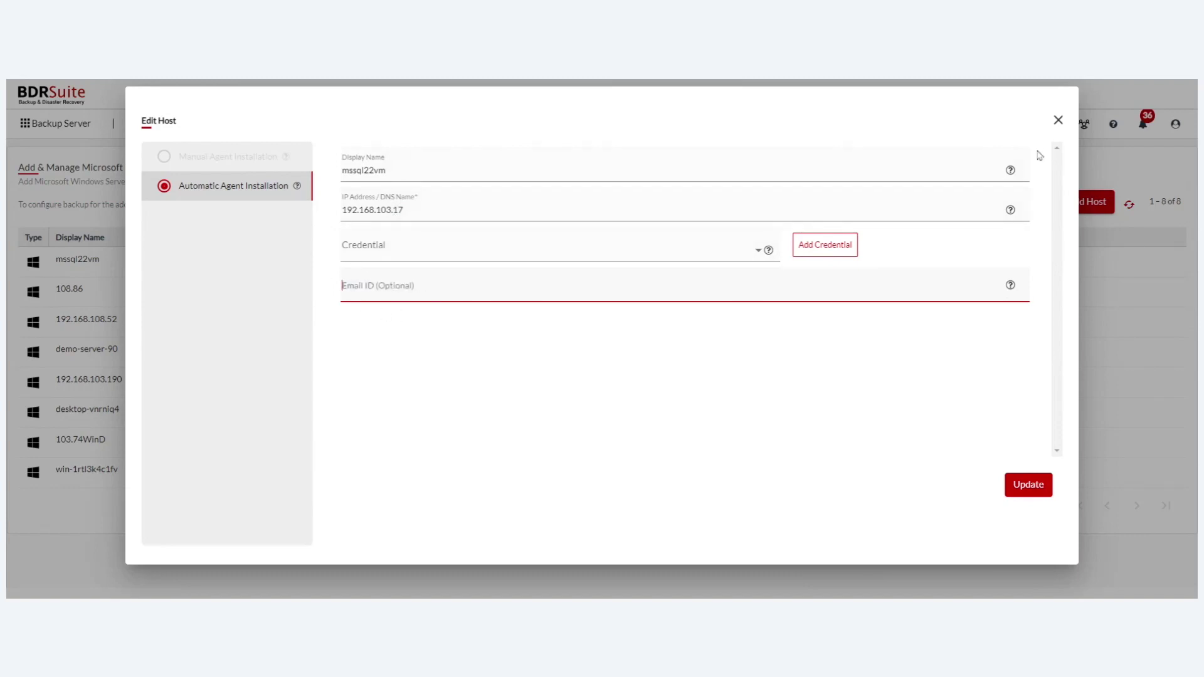
pyautogui.click(1059, 120)
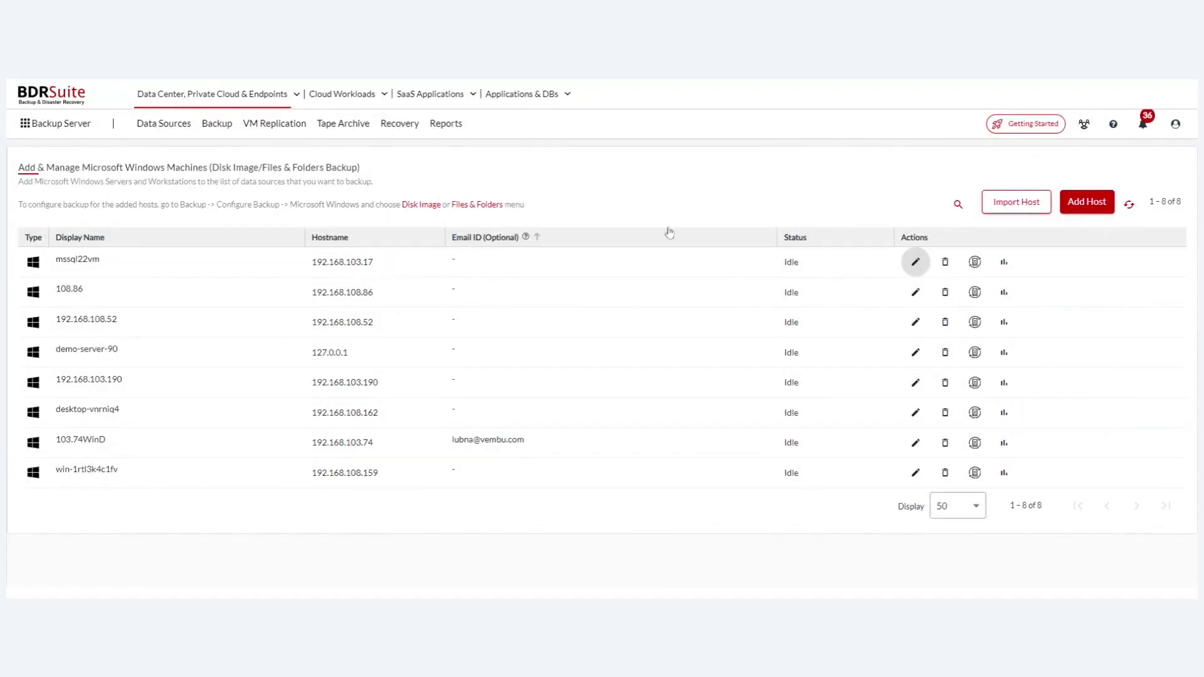
# Re-sort the hosts table by email ID, then display name, then hostname ascending.
pyautogui.doubleClick(538, 243)
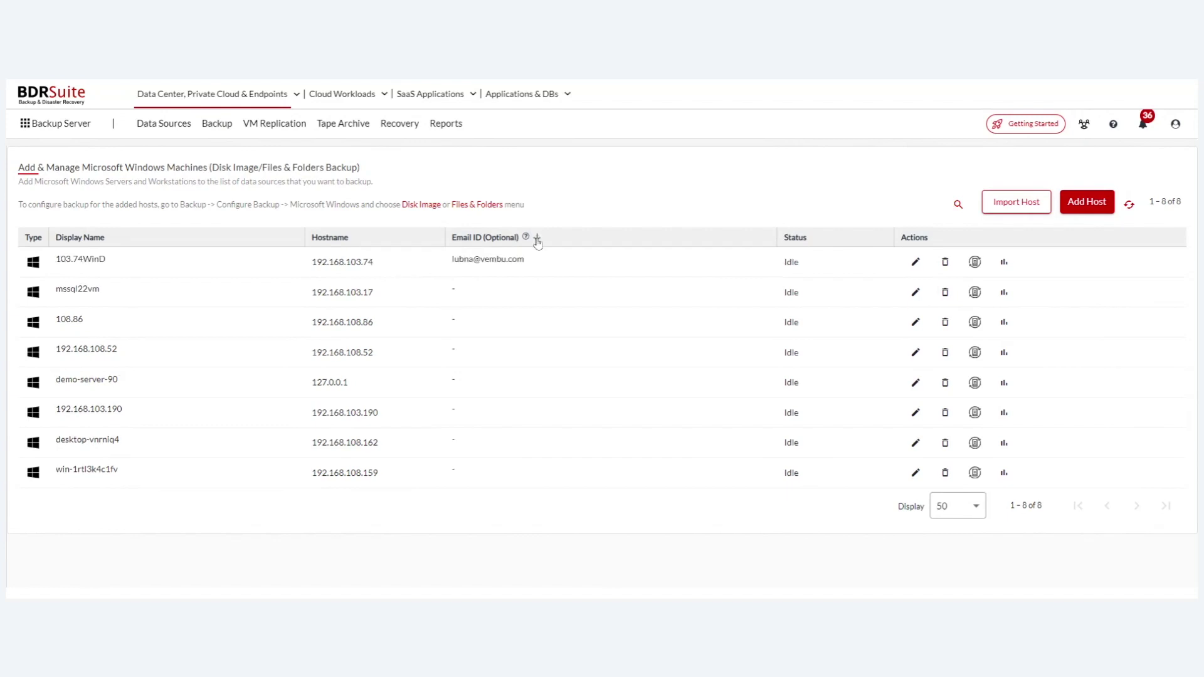
pyautogui.click(115, 239)
pyautogui.click(116, 239)
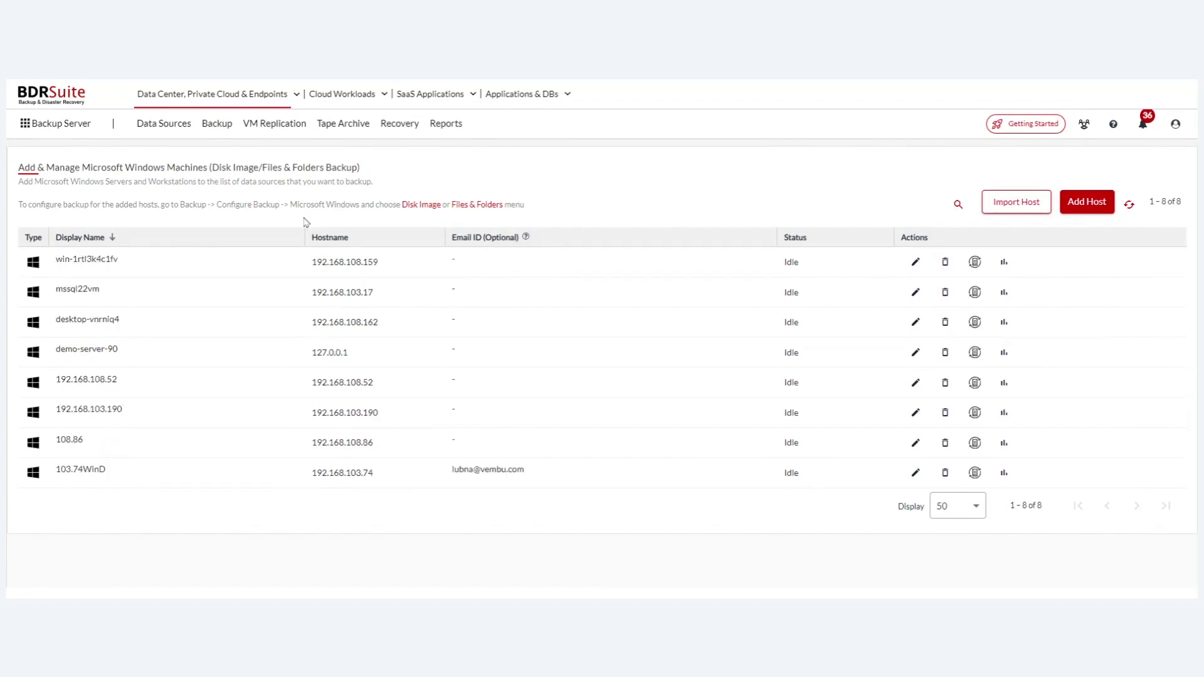
pyautogui.click(357, 239)
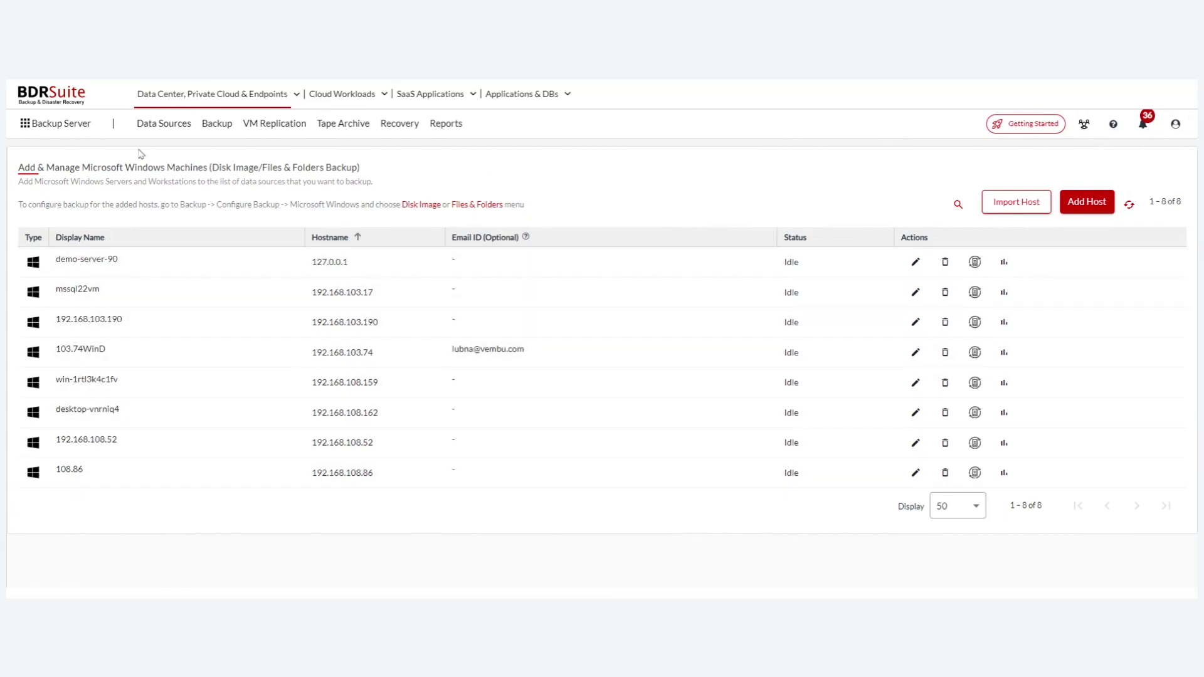
pyautogui.click(164, 123)
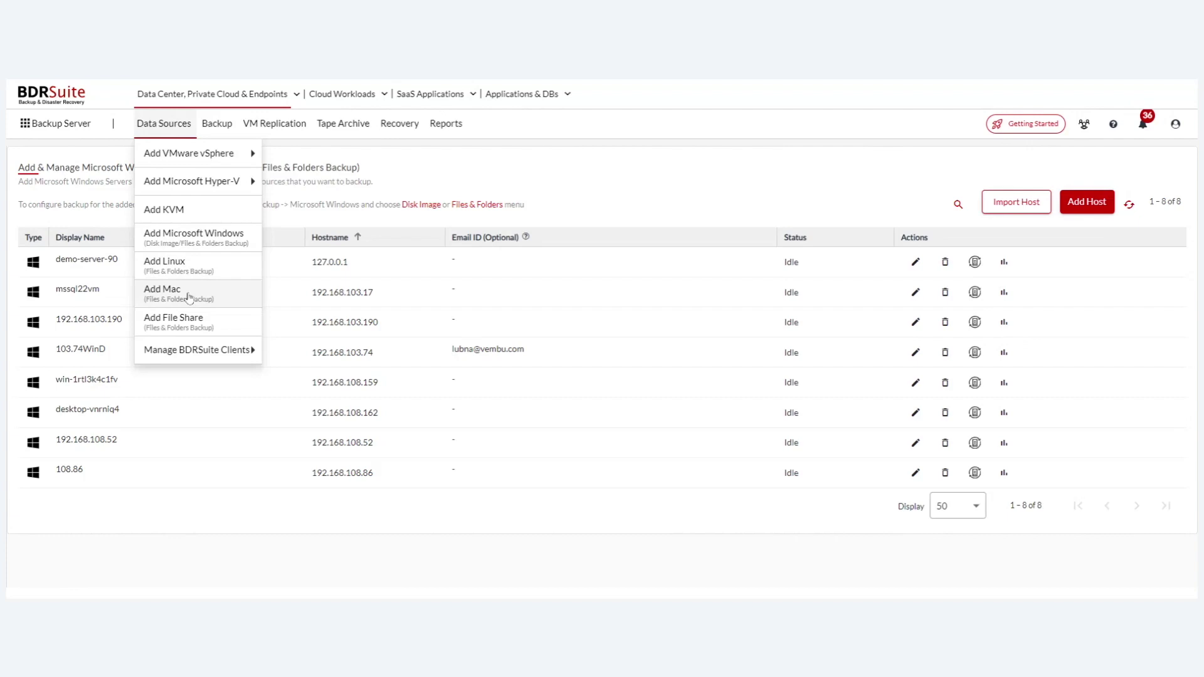
# On the file share page, open Add File Share, check the backup agent list, and close it.
pyautogui.click(189, 320)
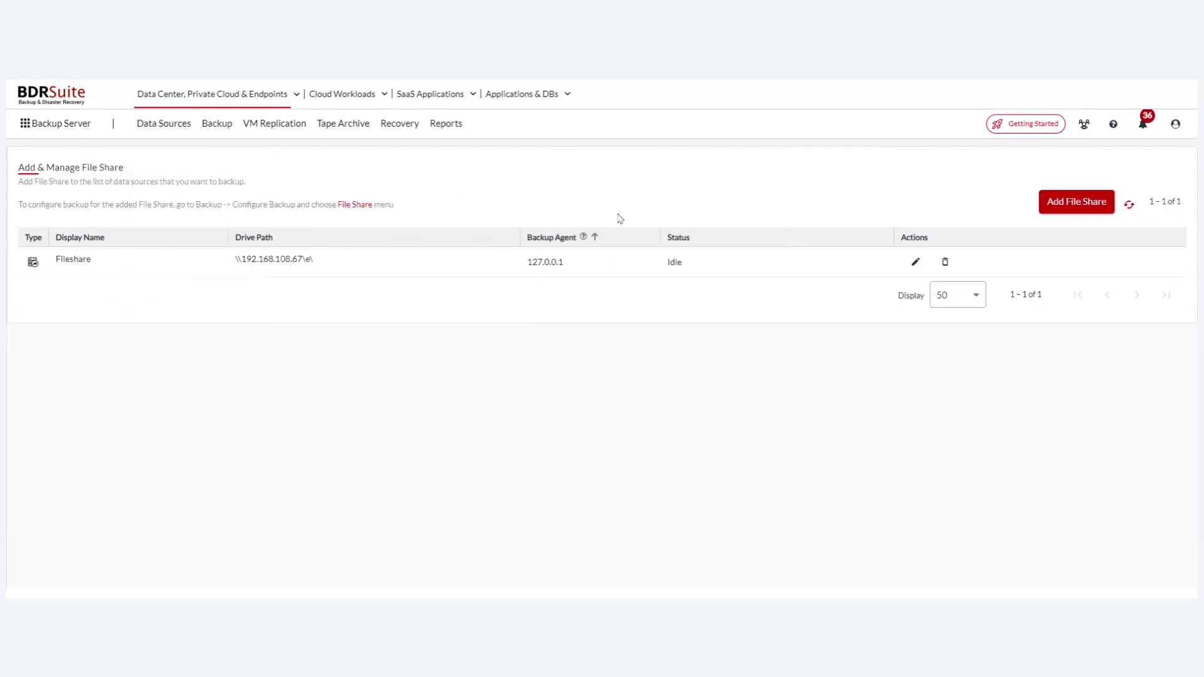
pyautogui.click(1097, 209)
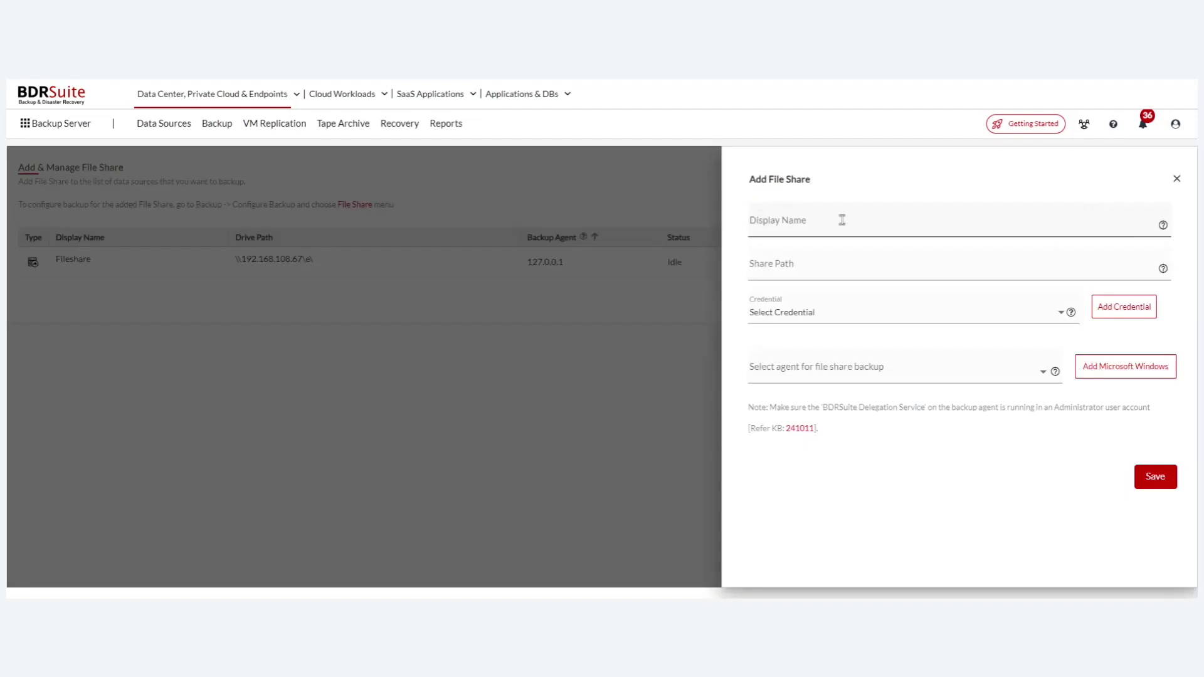
pyautogui.moveTo(1163, 269)
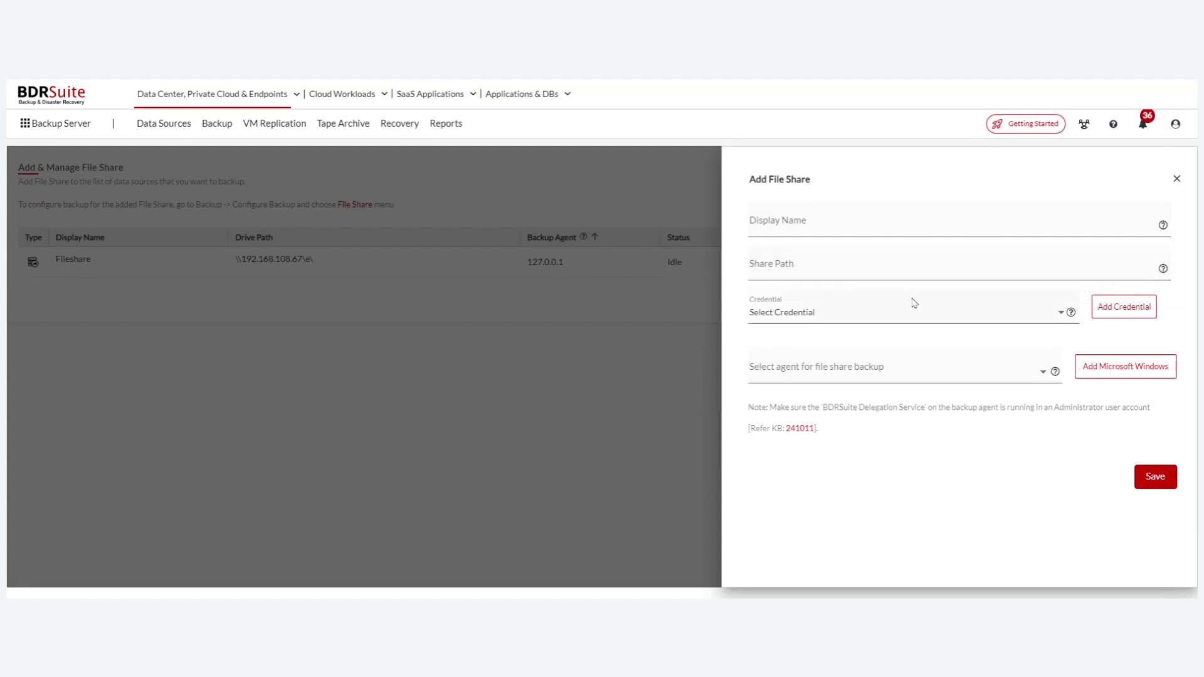
pyautogui.click(894, 373)
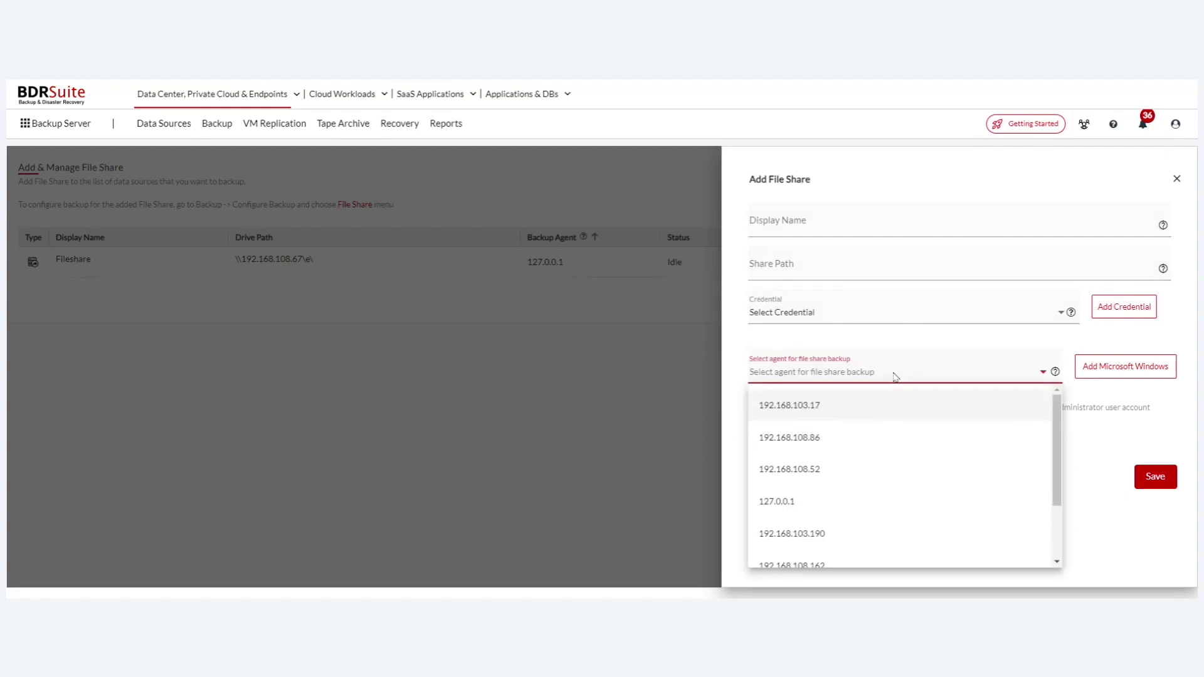
pyautogui.click(895, 372)
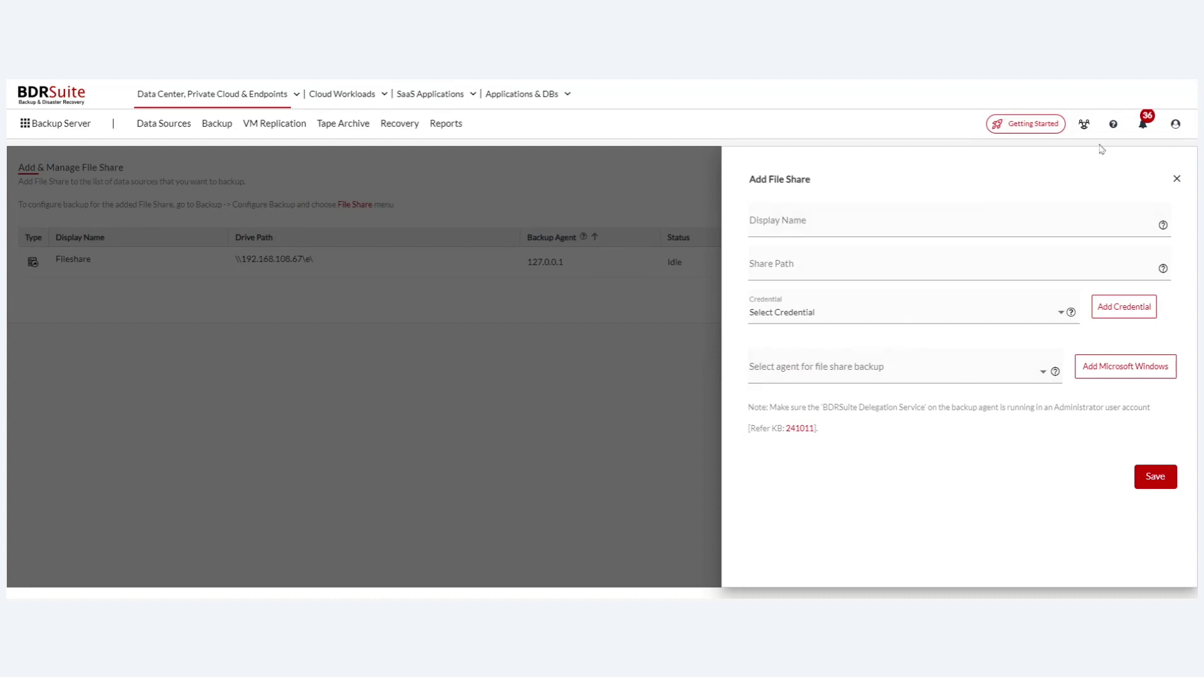
pyautogui.click(1178, 179)
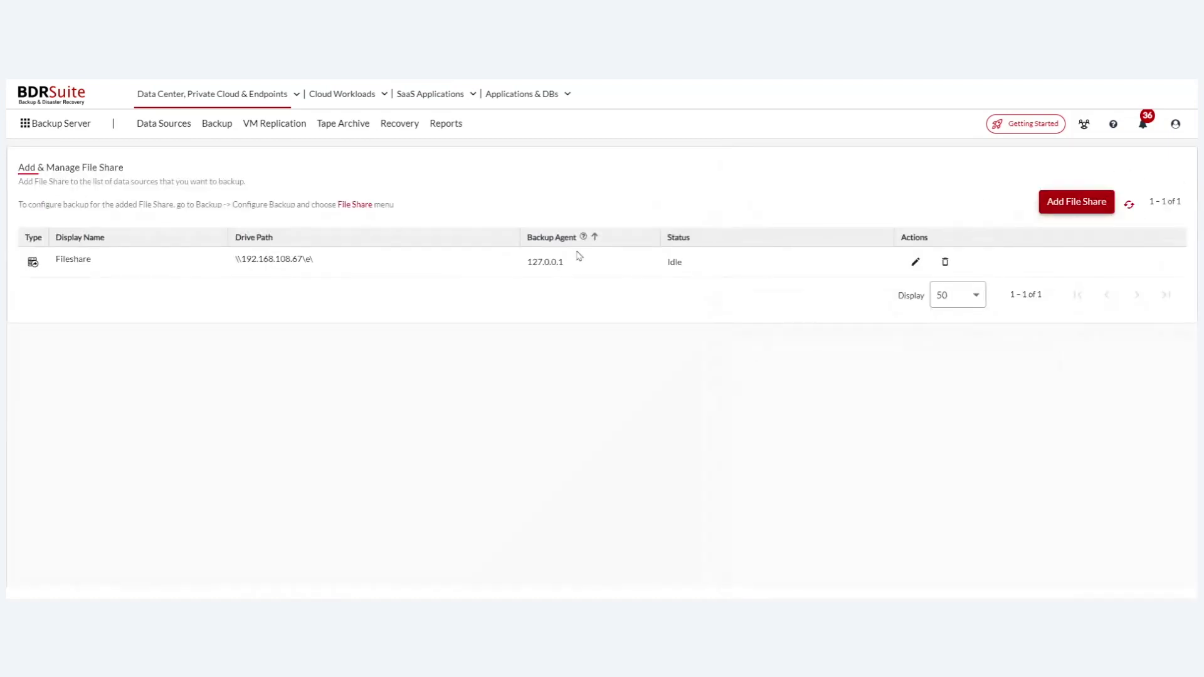
# Browse the Data Sources and Backup menus.
pyautogui.click(171, 129)
pyautogui.click(207, 129)
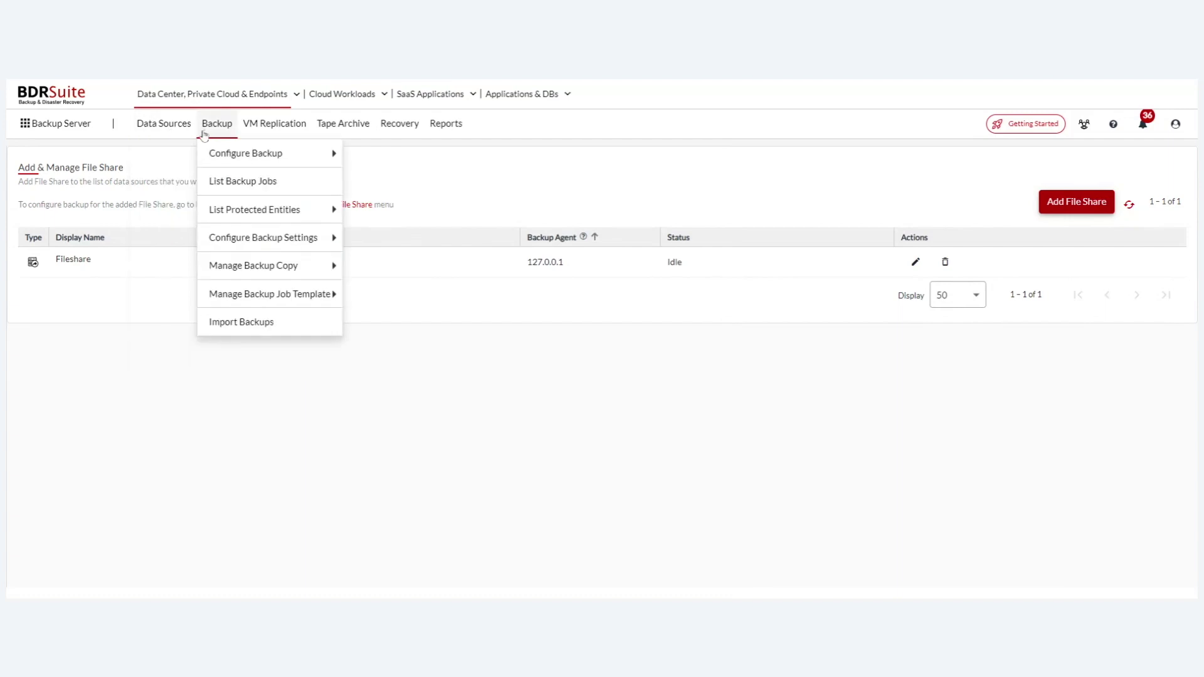
pyautogui.moveTo(253, 157)
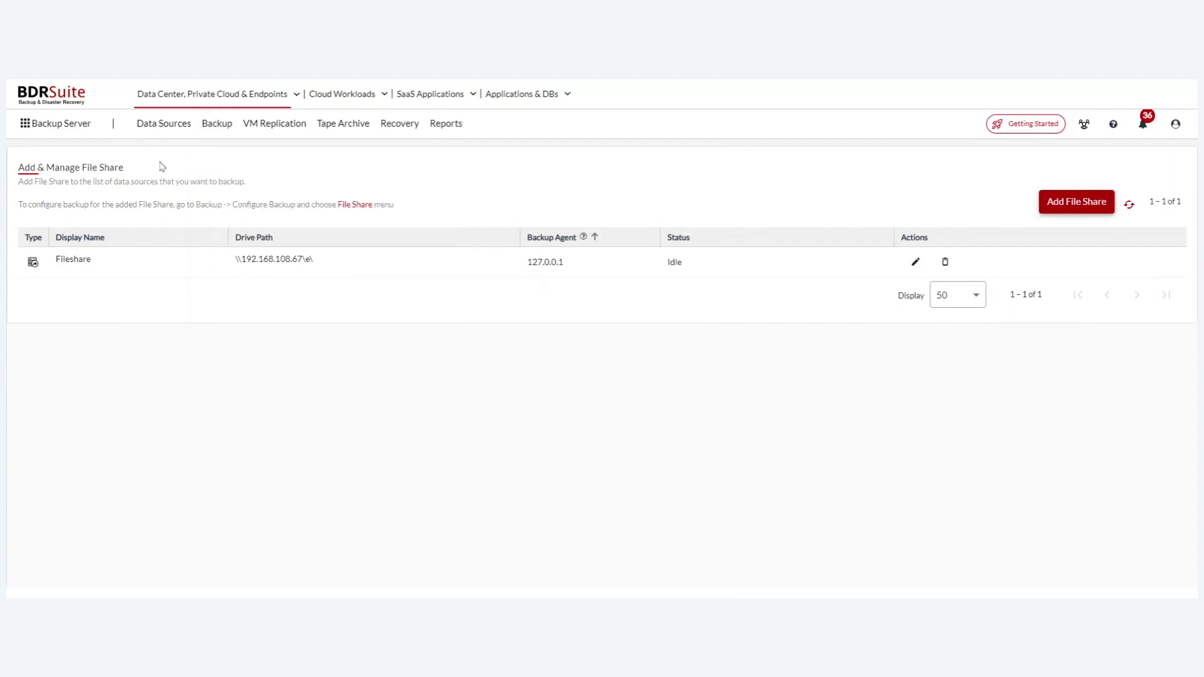
pyautogui.moveTo(161, 127)
# In Cloud Workloads, visit the Microsoft Azure accounts page, then the AWS accounts page.
pyautogui.click(319, 98)
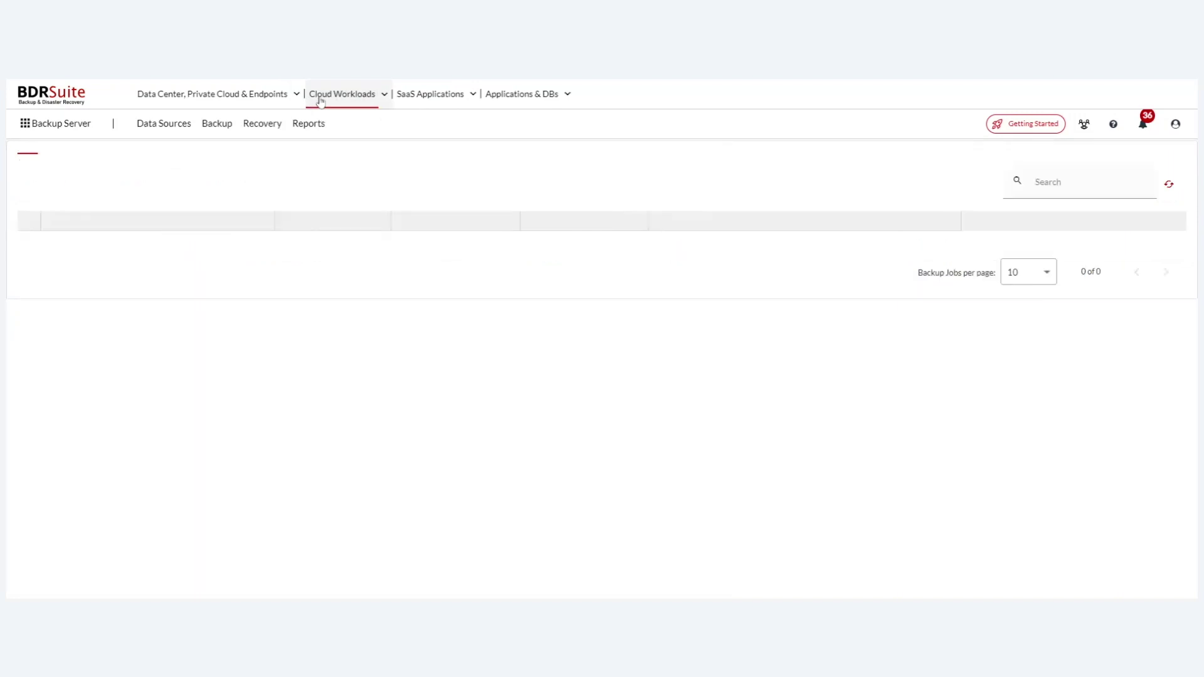
pyautogui.click(158, 137)
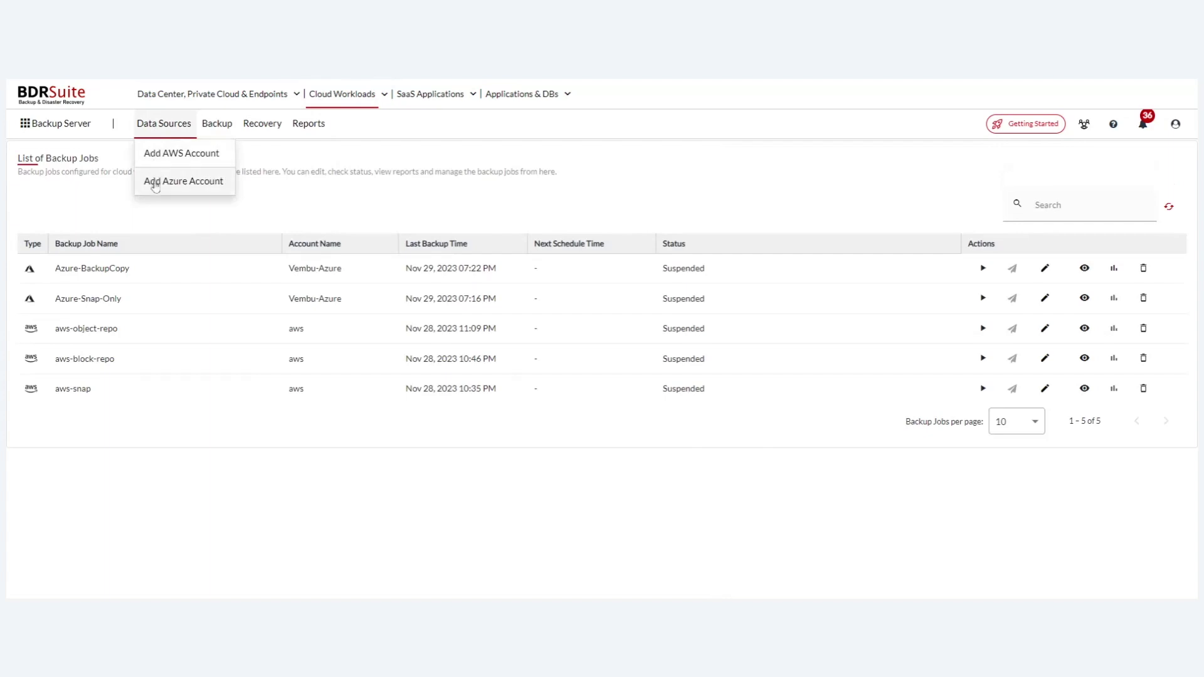
pyautogui.click(154, 187)
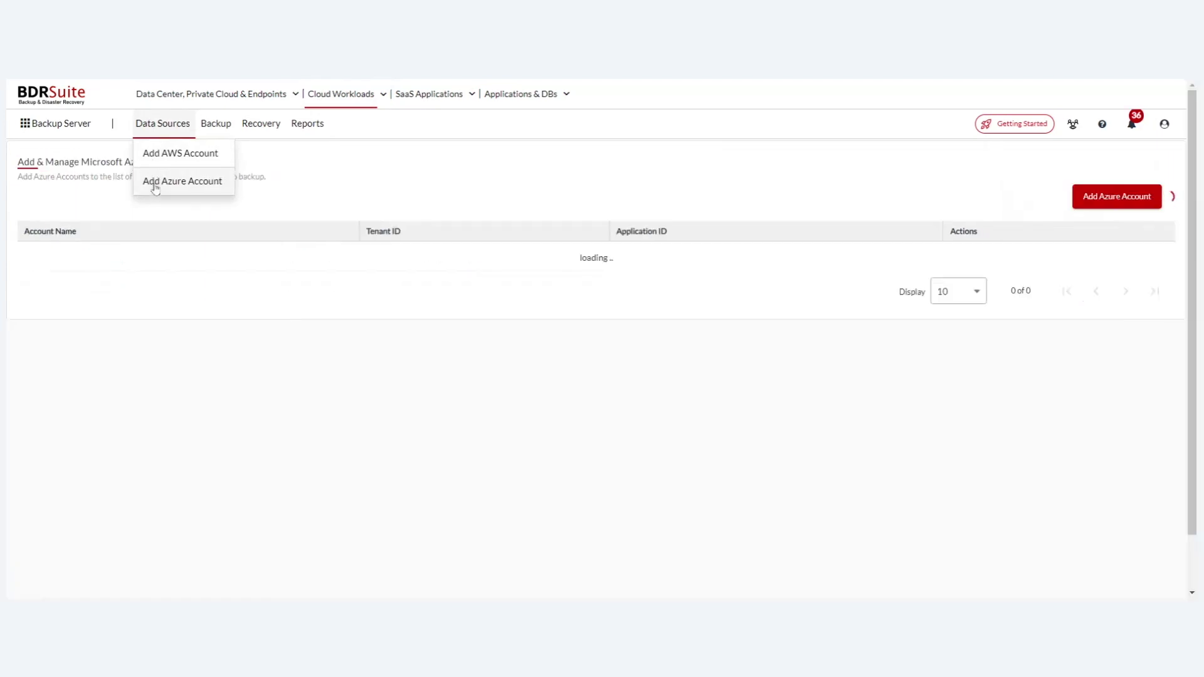
pyautogui.click(161, 158)
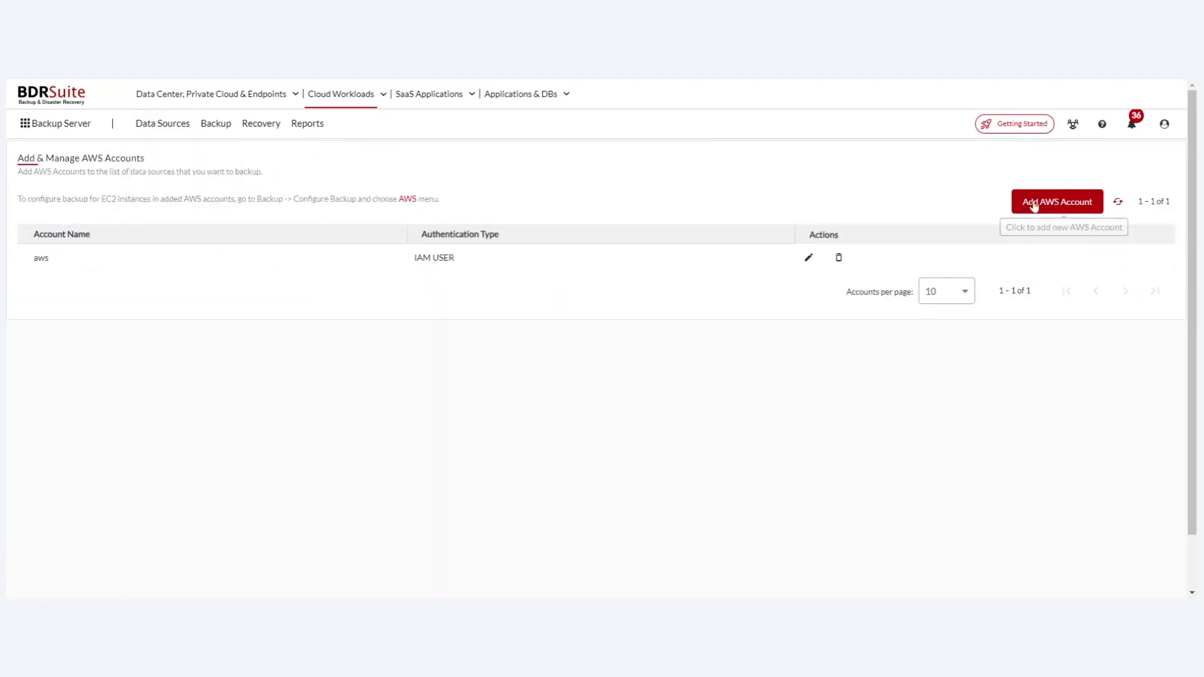
# Open the Add AWS Account form and read through its prerequisites guide.
pyautogui.click(1035, 203)
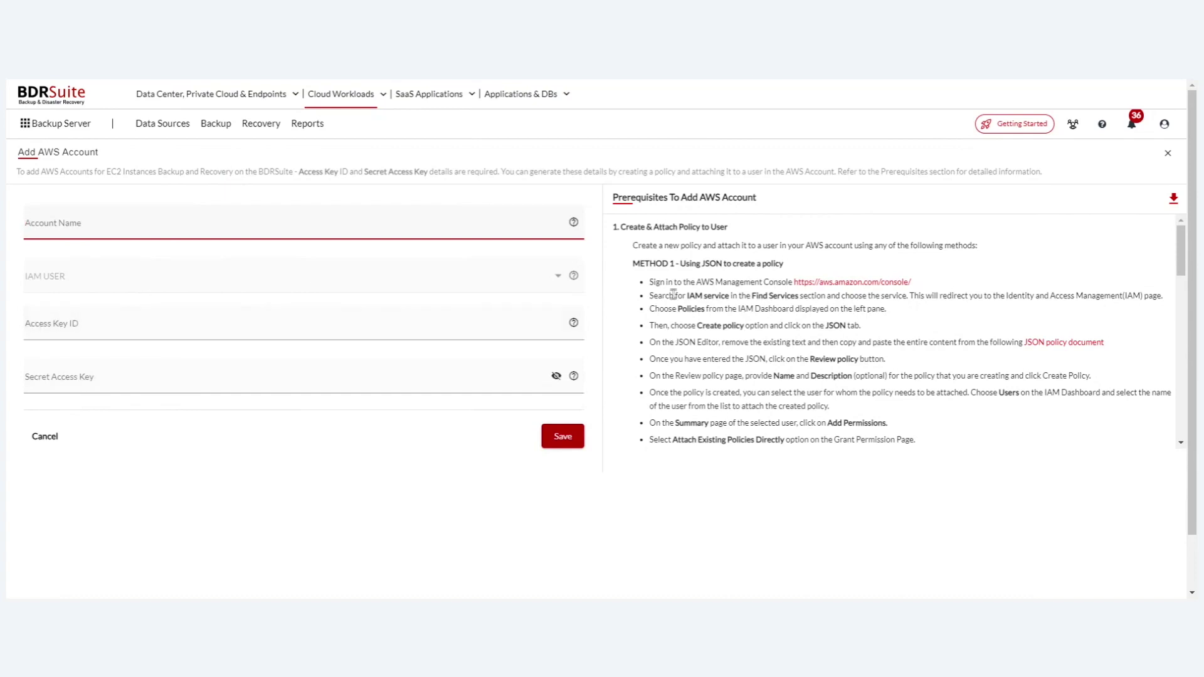
pyautogui.scroll(-2, 681, 321)
pyautogui.scroll(-10, 681, 321)
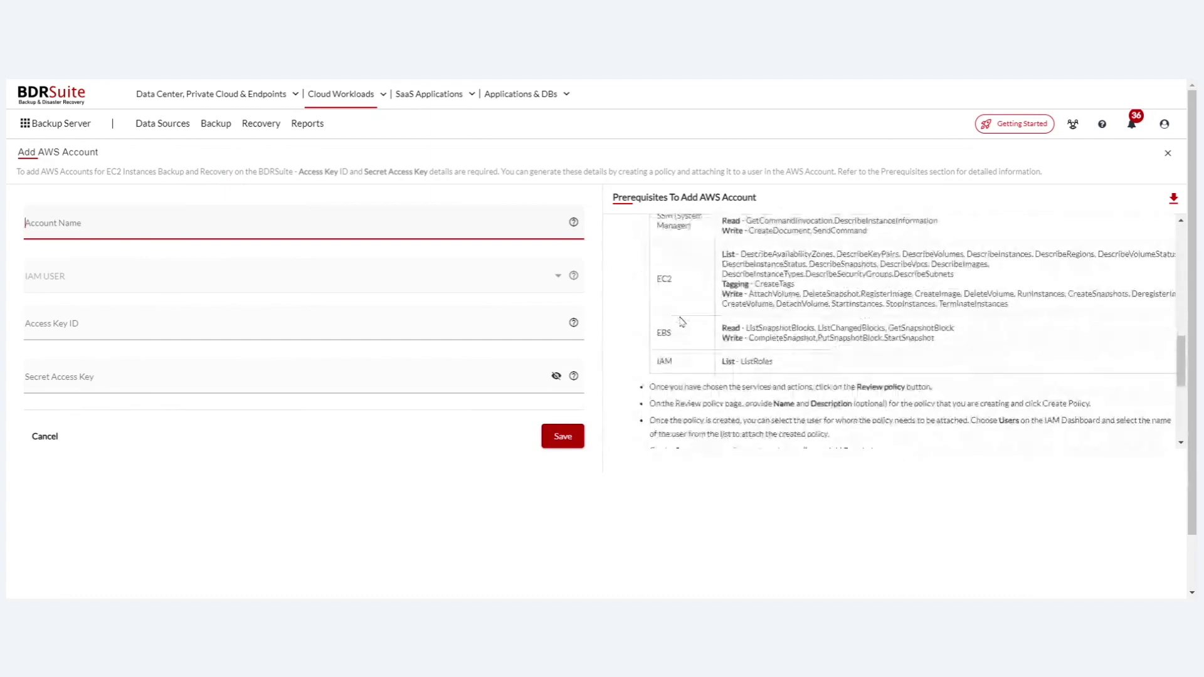
pyautogui.scroll(-1, 806, 282)
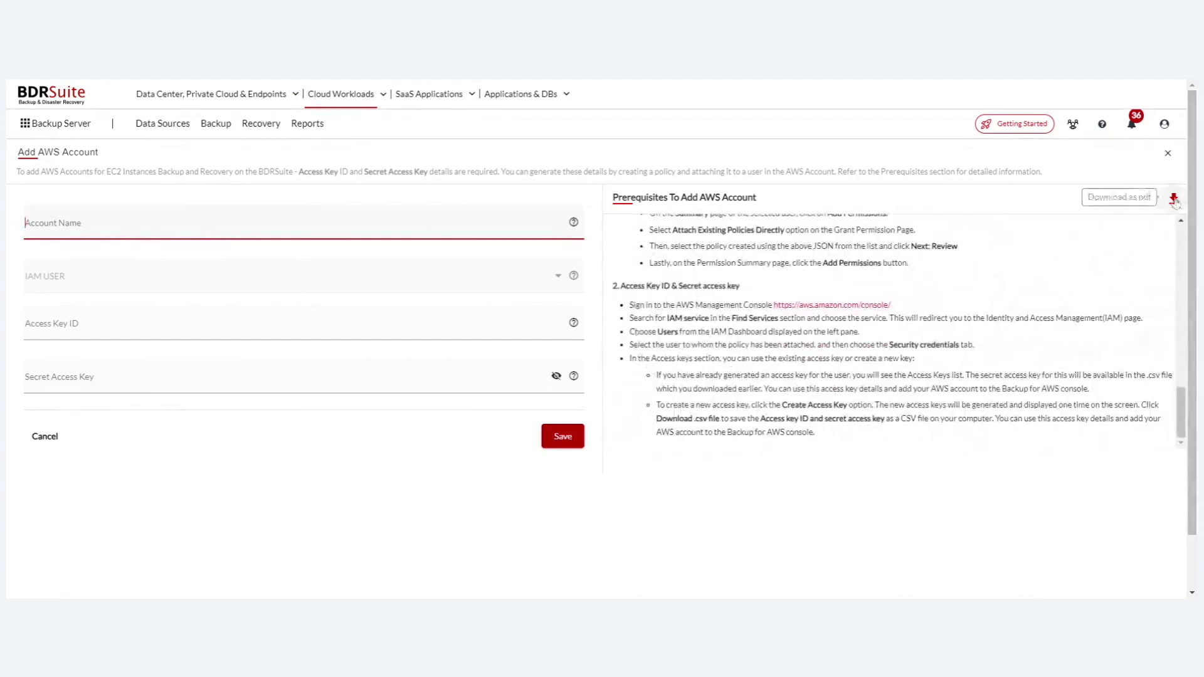
pyautogui.scroll(15, 807, 283)
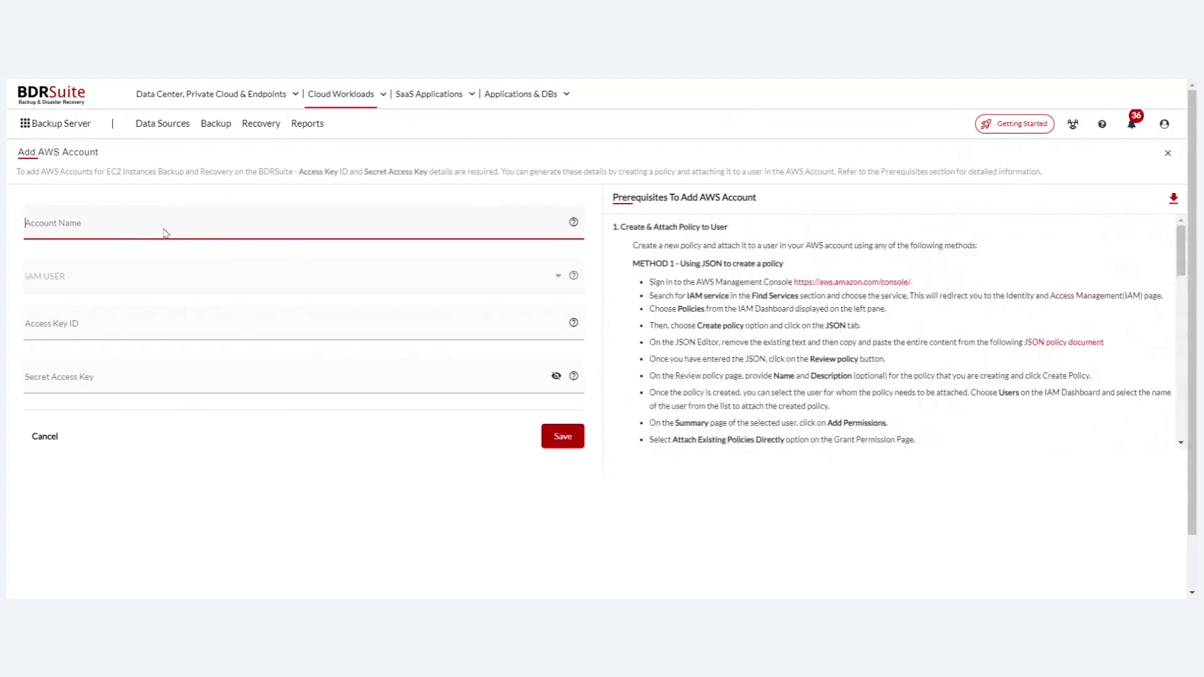
# Start a new Azure backup job from Backup > Configure Backup.
pyautogui.click(308, 124)
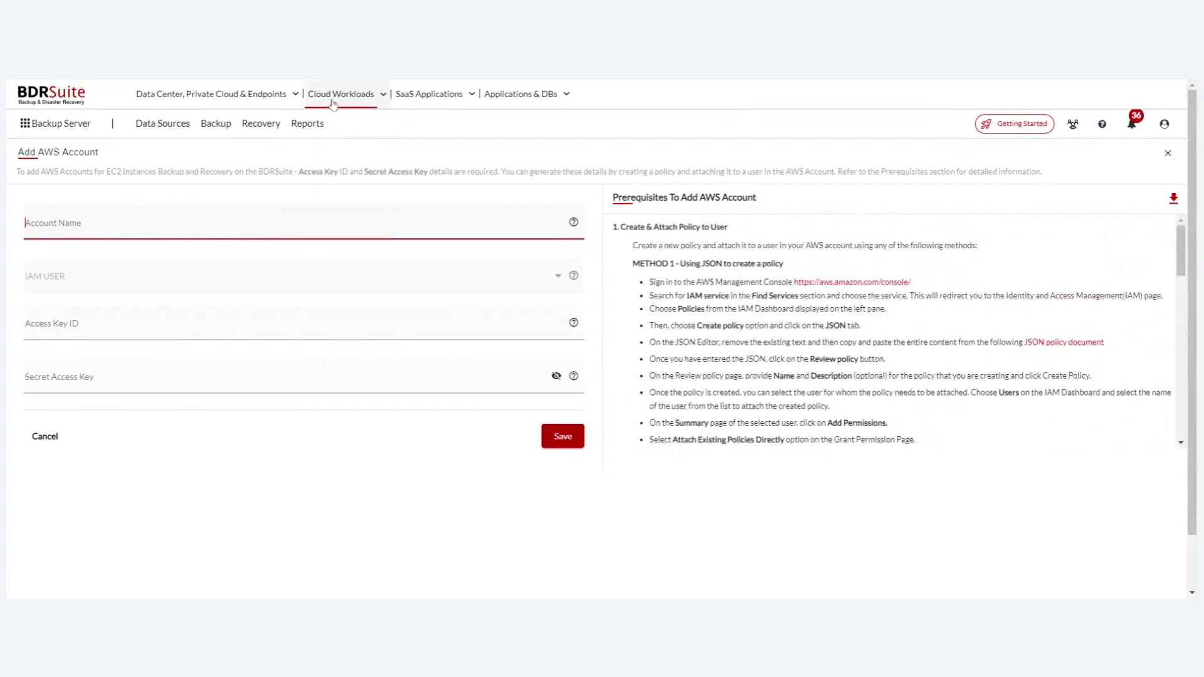
pyautogui.moveTo(227, 128)
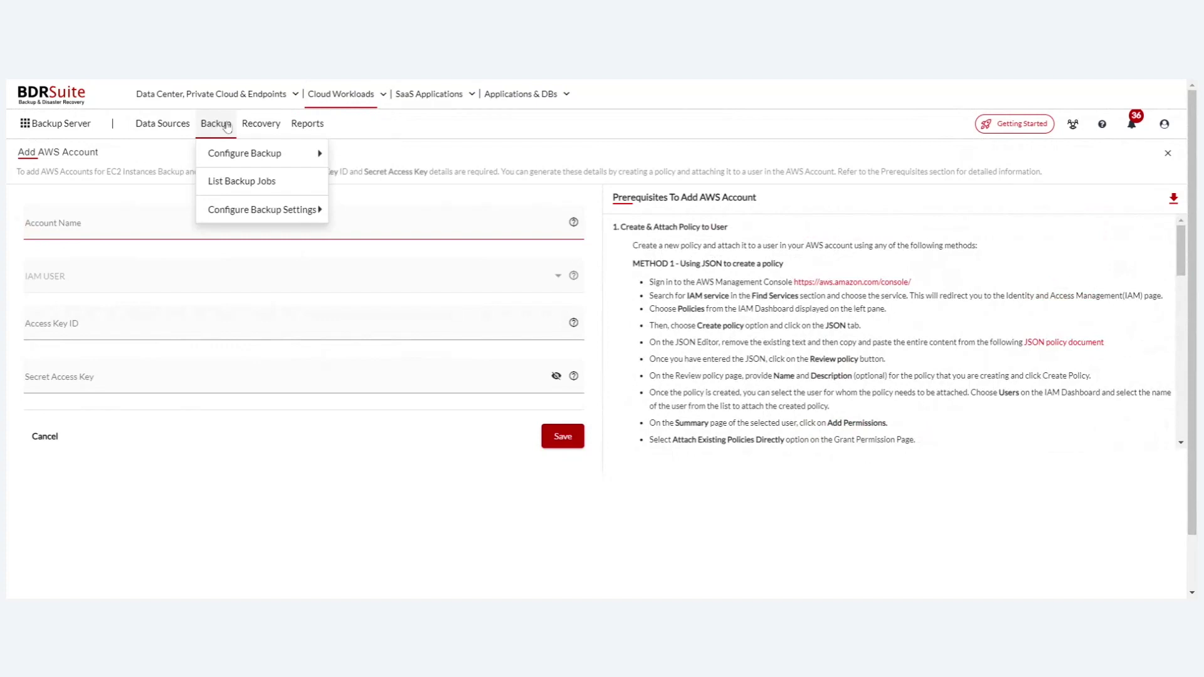
pyautogui.moveTo(227, 153)
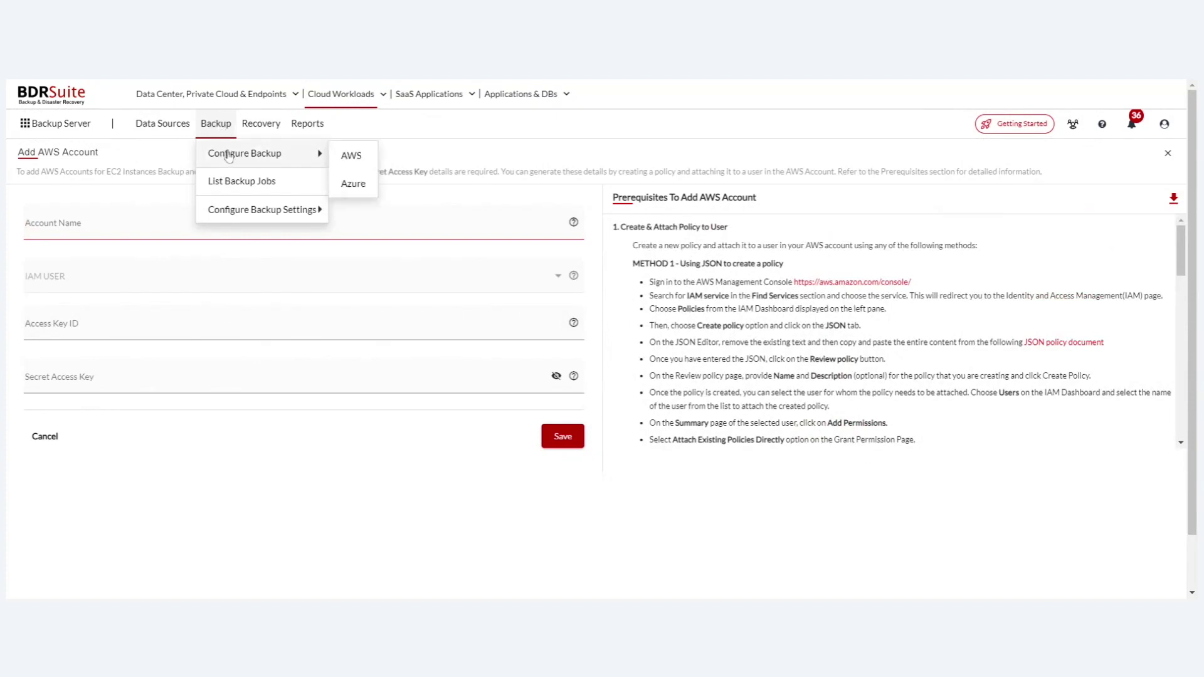
pyautogui.click(354, 184)
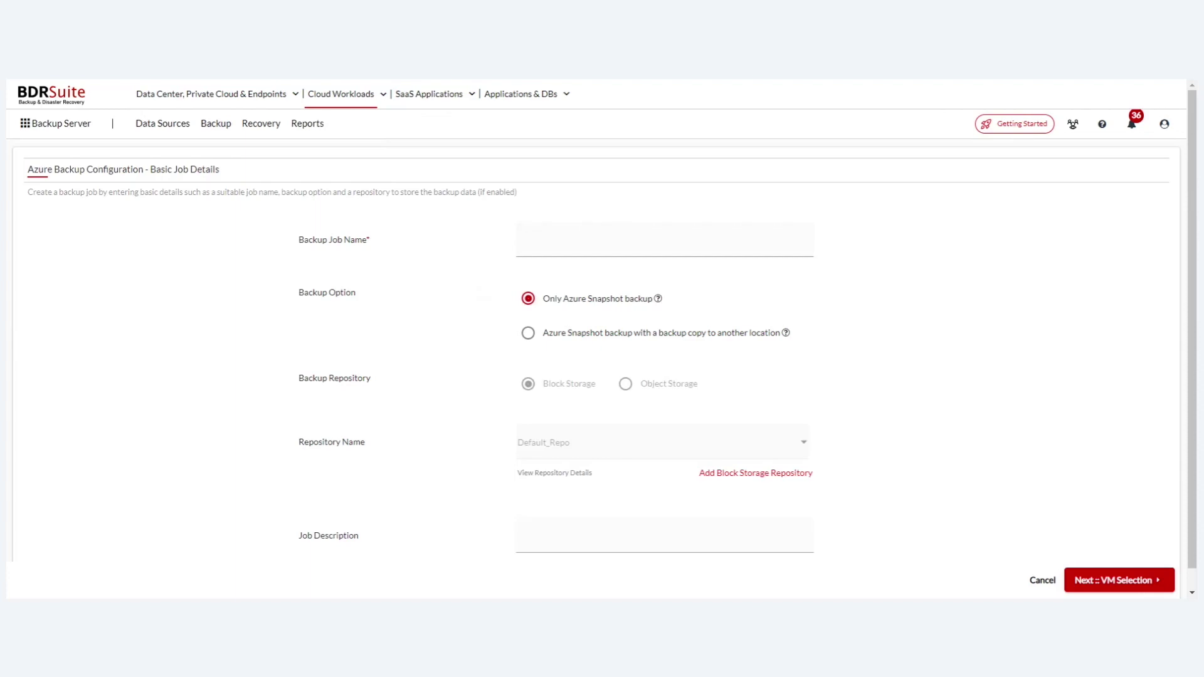
# Choose Azure Snapshot backup with a backup copy to another location, keeping Block Storage and Default_Repo.
pyautogui.click(613, 338)
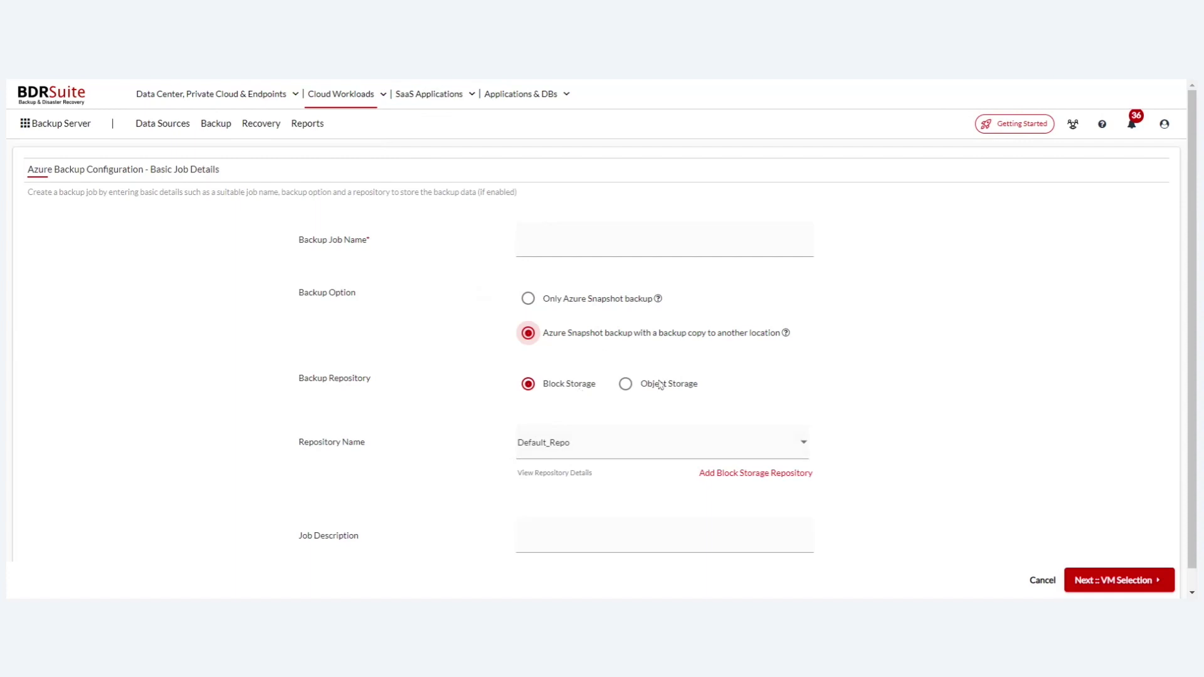
pyautogui.scroll(-1, 661, 385)
pyautogui.scroll(1, 664, 386)
pyautogui.moveTo(257, 128)
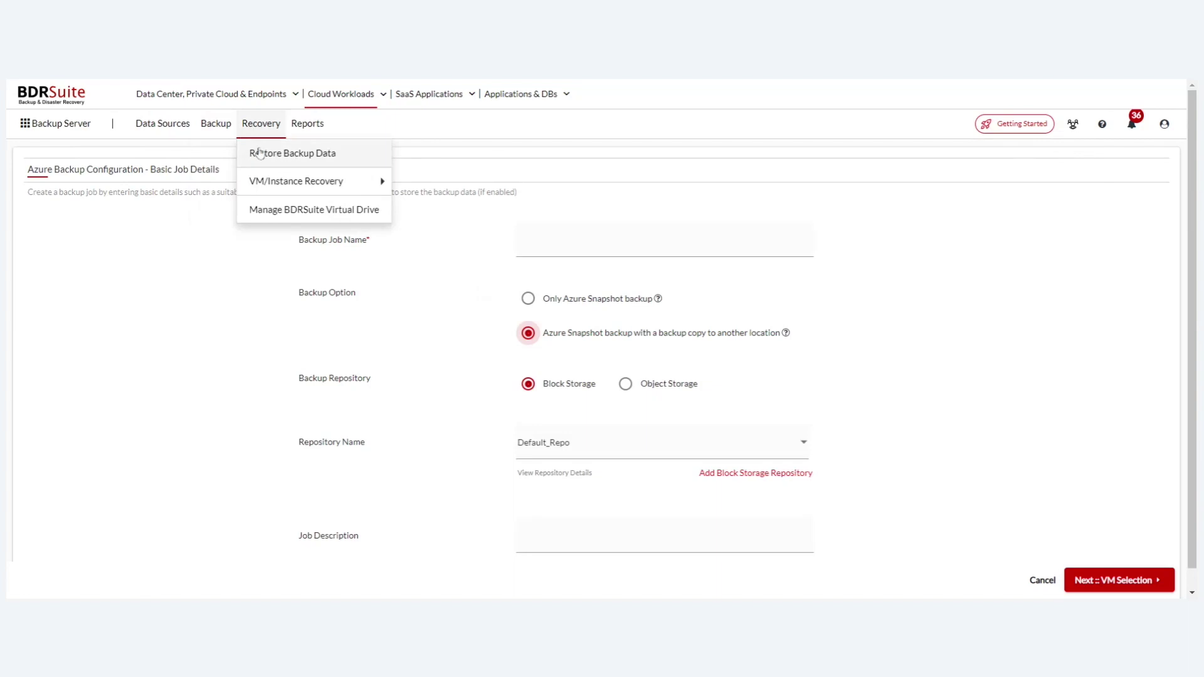
# From Restore Backup Data, begin restoring VM1-Ubuntu from the Azure-BackupCopy job.
pyautogui.click(260, 153)
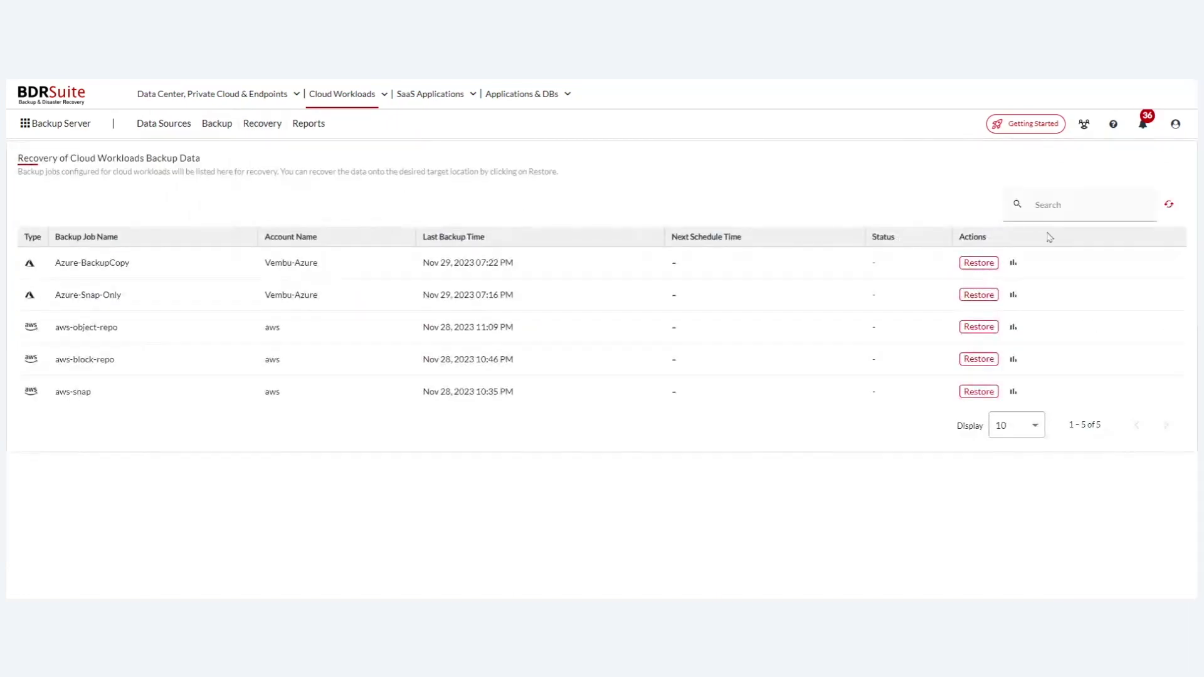
pyautogui.click(980, 263)
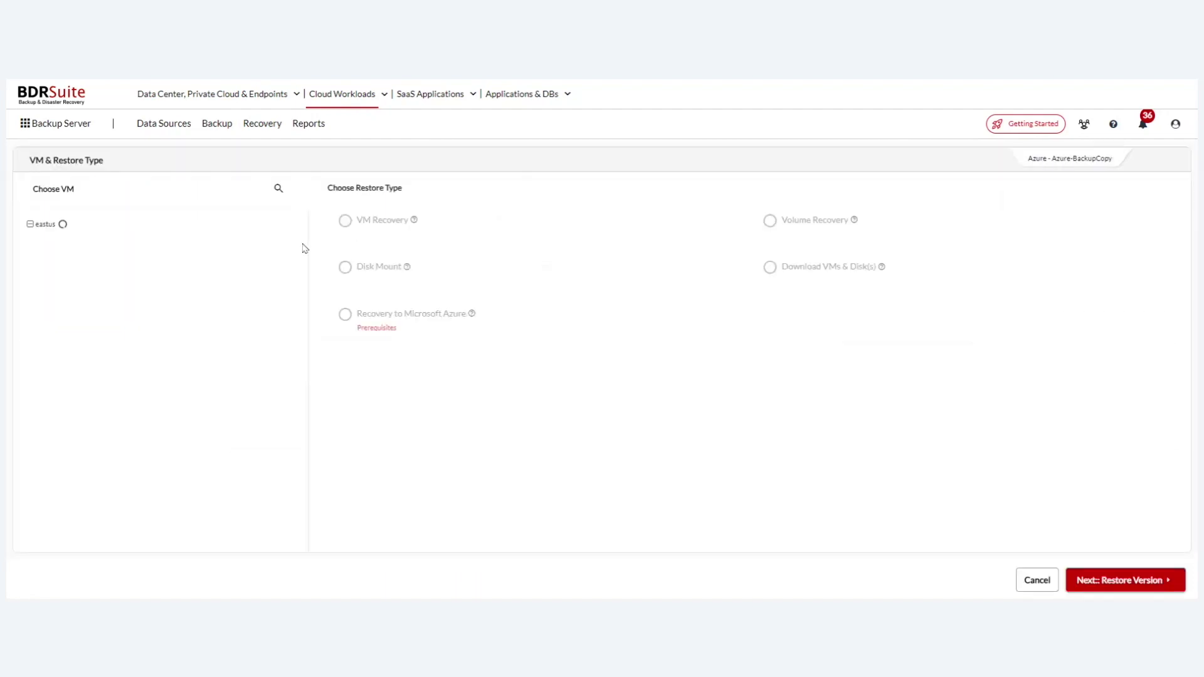
pyautogui.click(94, 244)
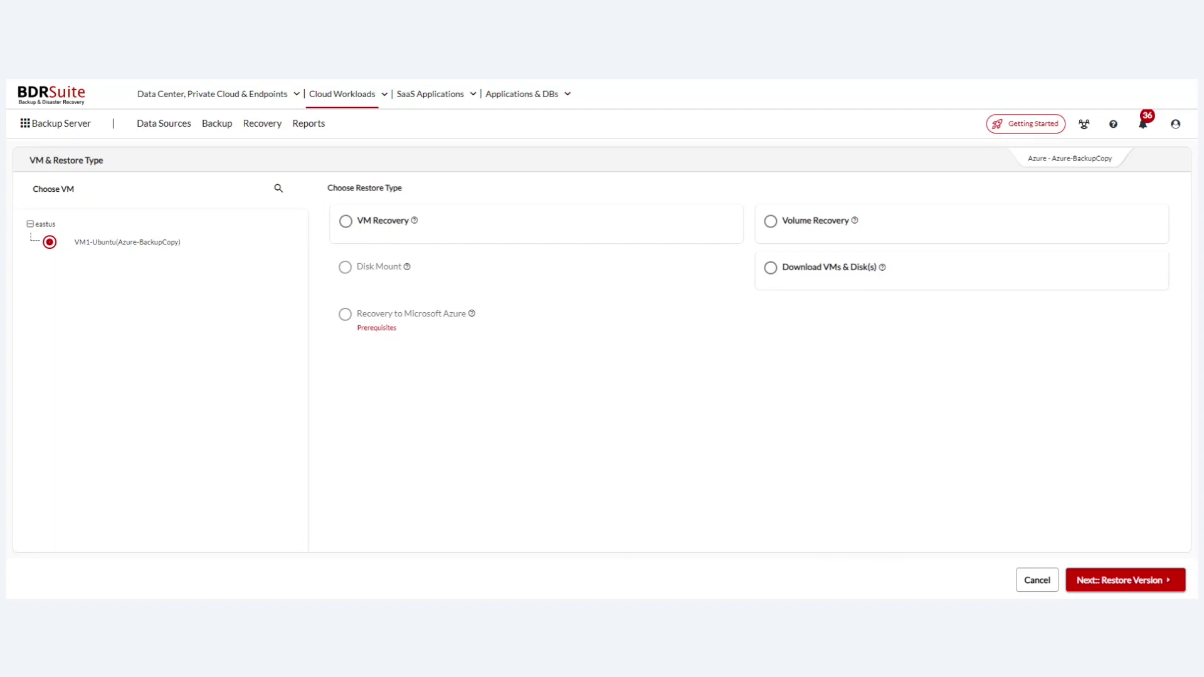
# Cancel the Azure-BackupCopy restore and confirm the cancellation.
pyautogui.click(1037, 580)
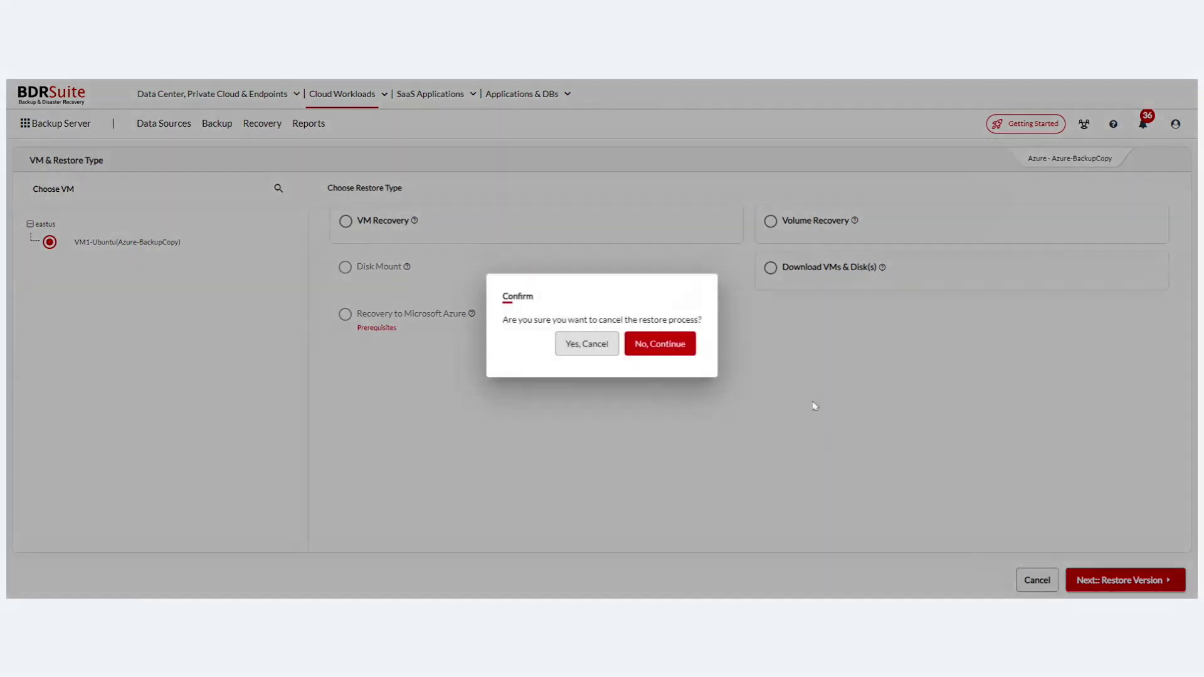
pyautogui.click(580, 346)
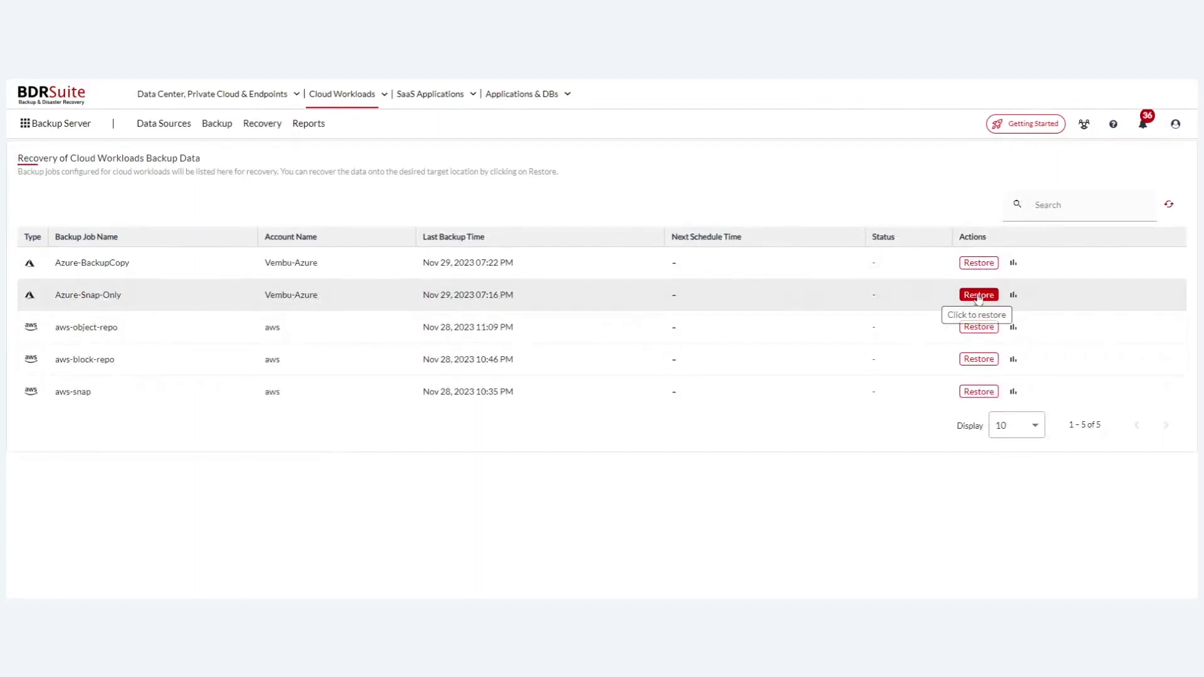
pyautogui.click(978, 297)
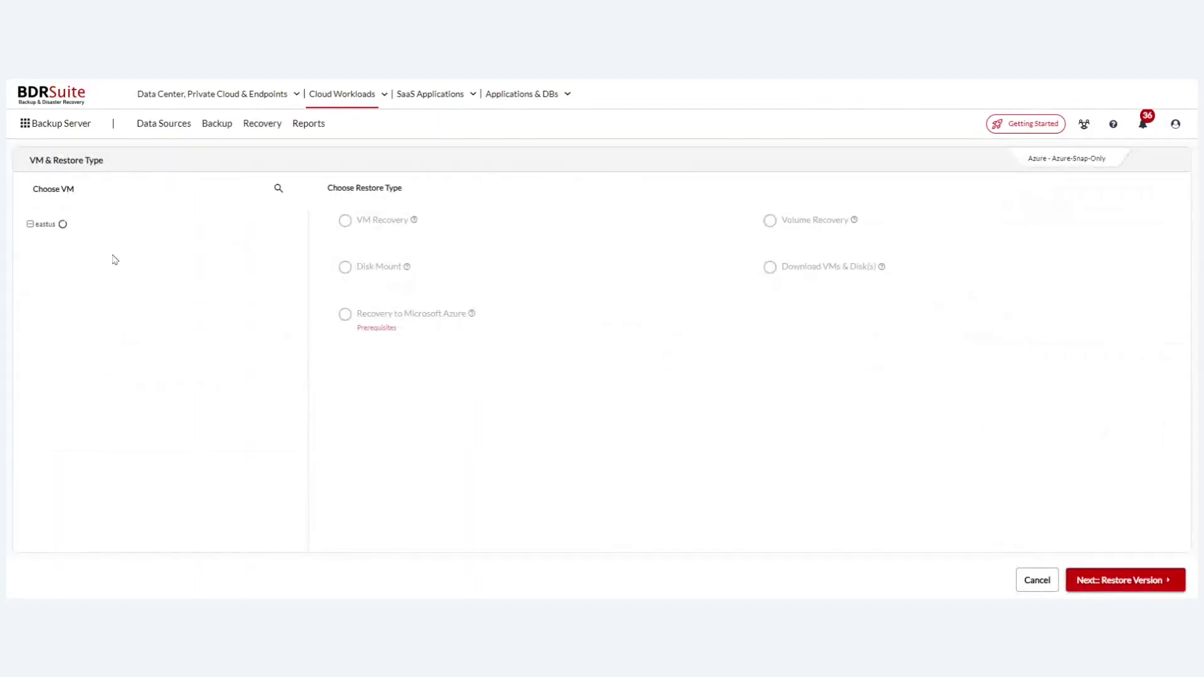
# Select VM-Win10 for the Azure-Snap-Only restore, then request a new AWS backup configuration.
pyautogui.click(50, 246)
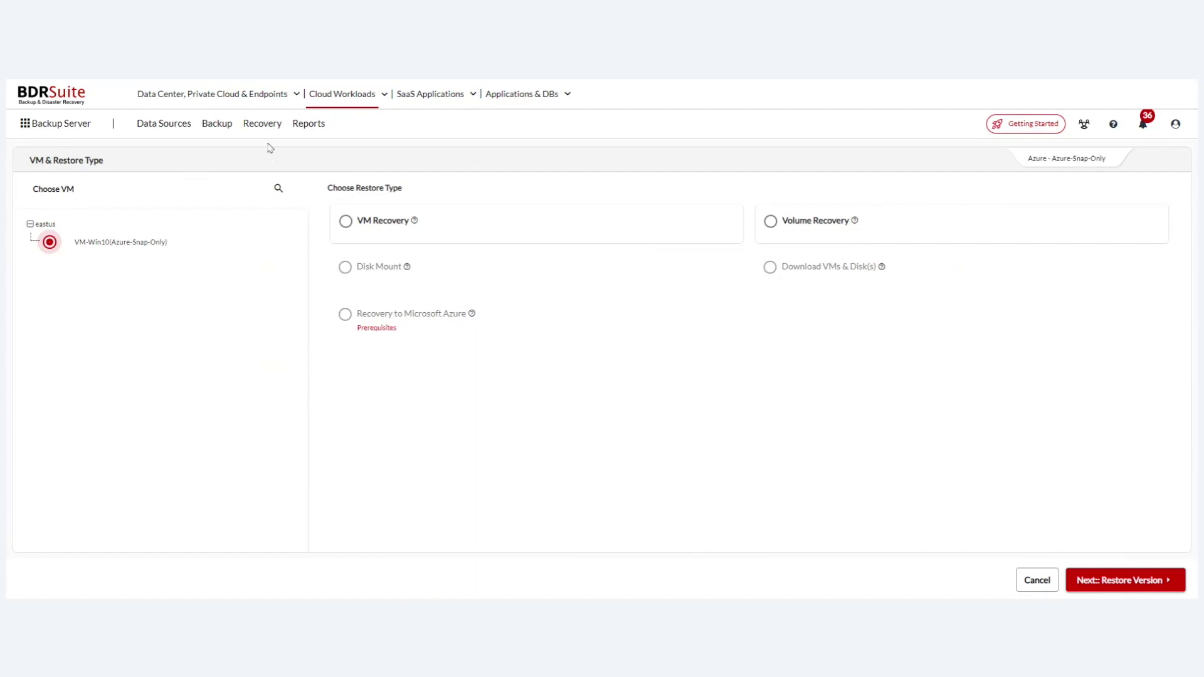
pyautogui.moveTo(228, 136)
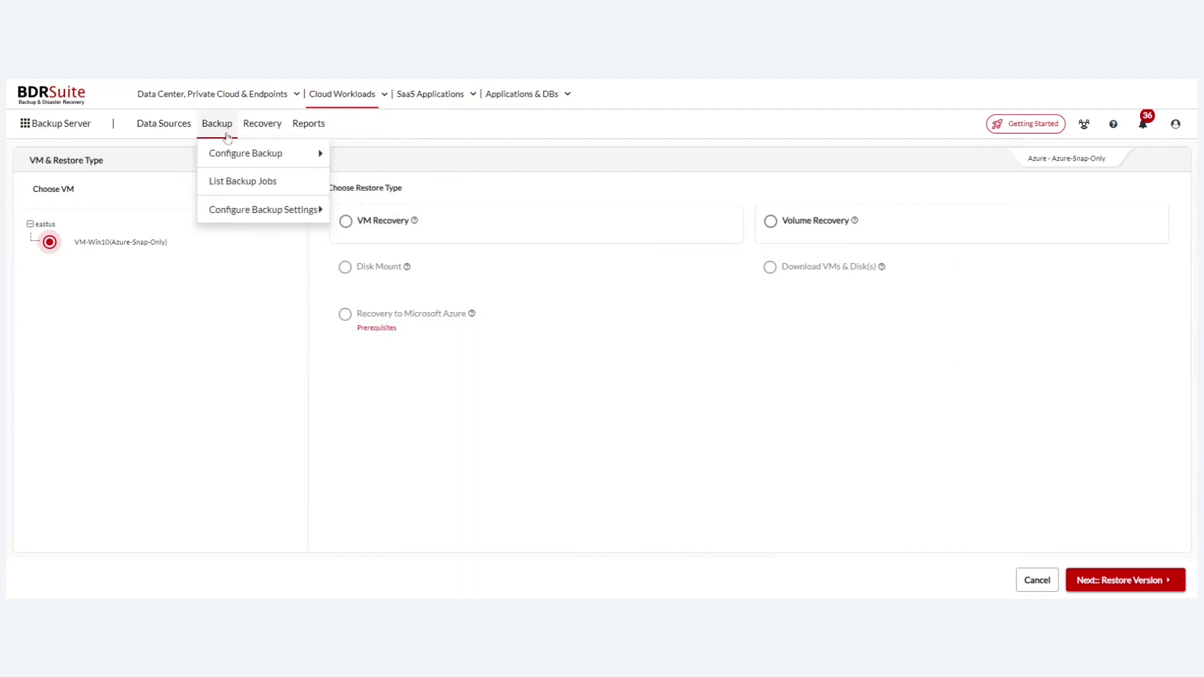
pyautogui.click(352, 157)
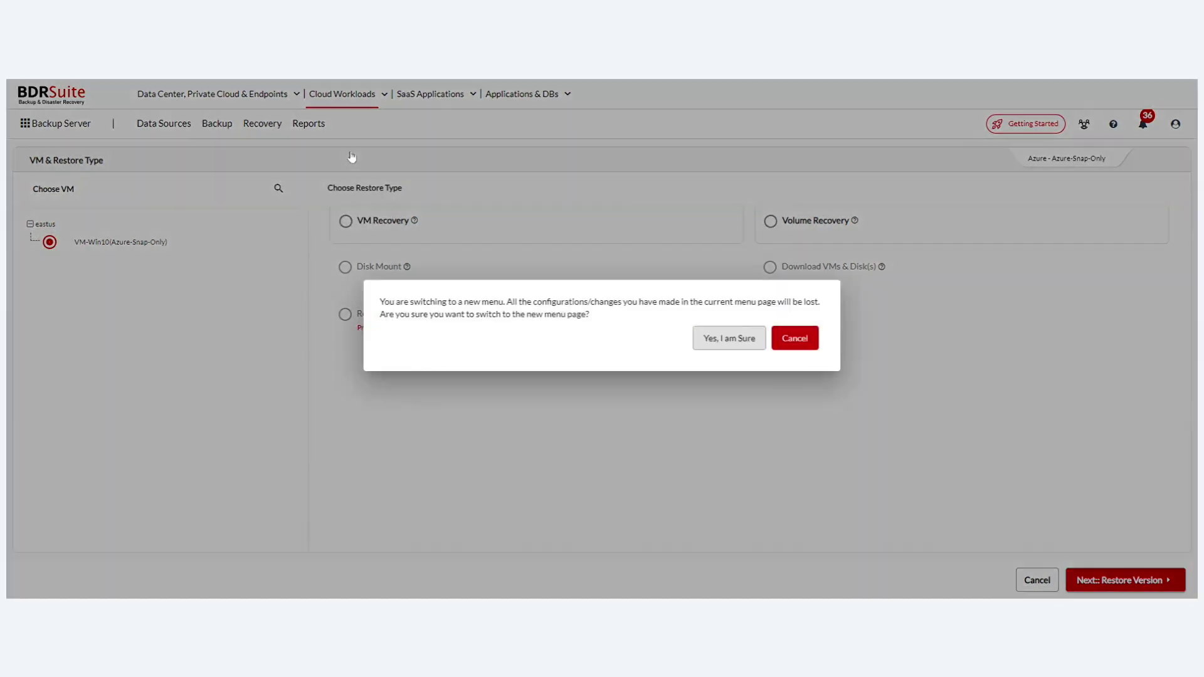
# Discard the restore, pick EBS snapshot with a backup copy, then view the backup jobs list.
pyautogui.click(716, 337)
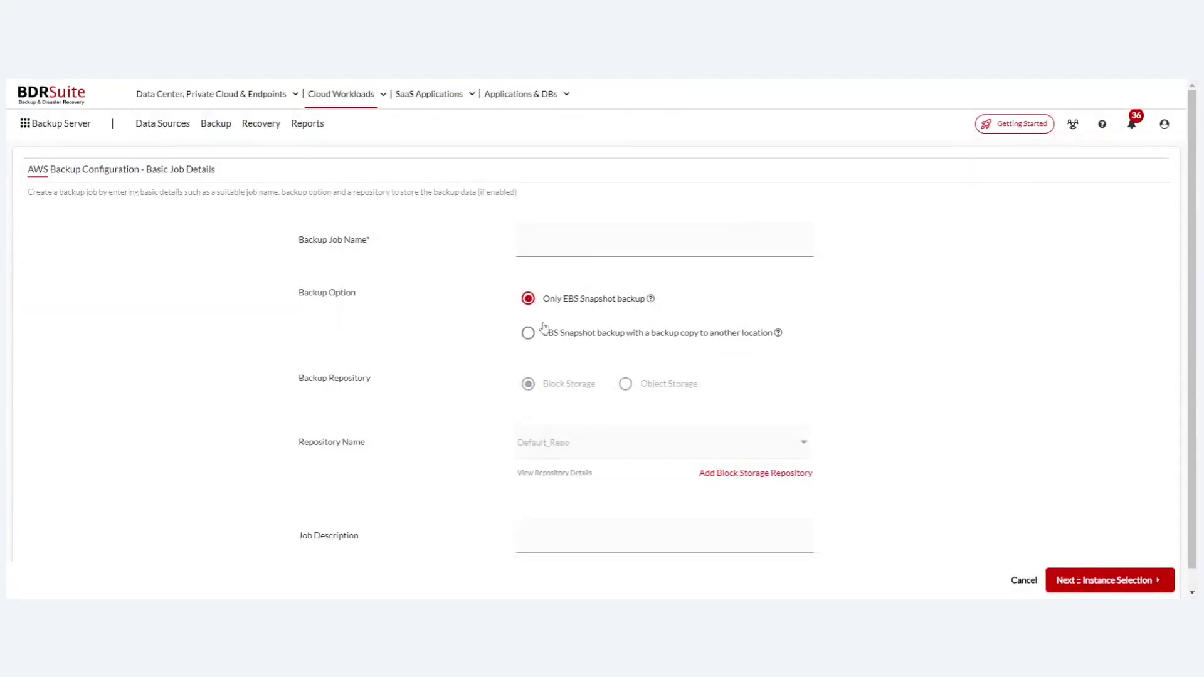
pyautogui.click(530, 334)
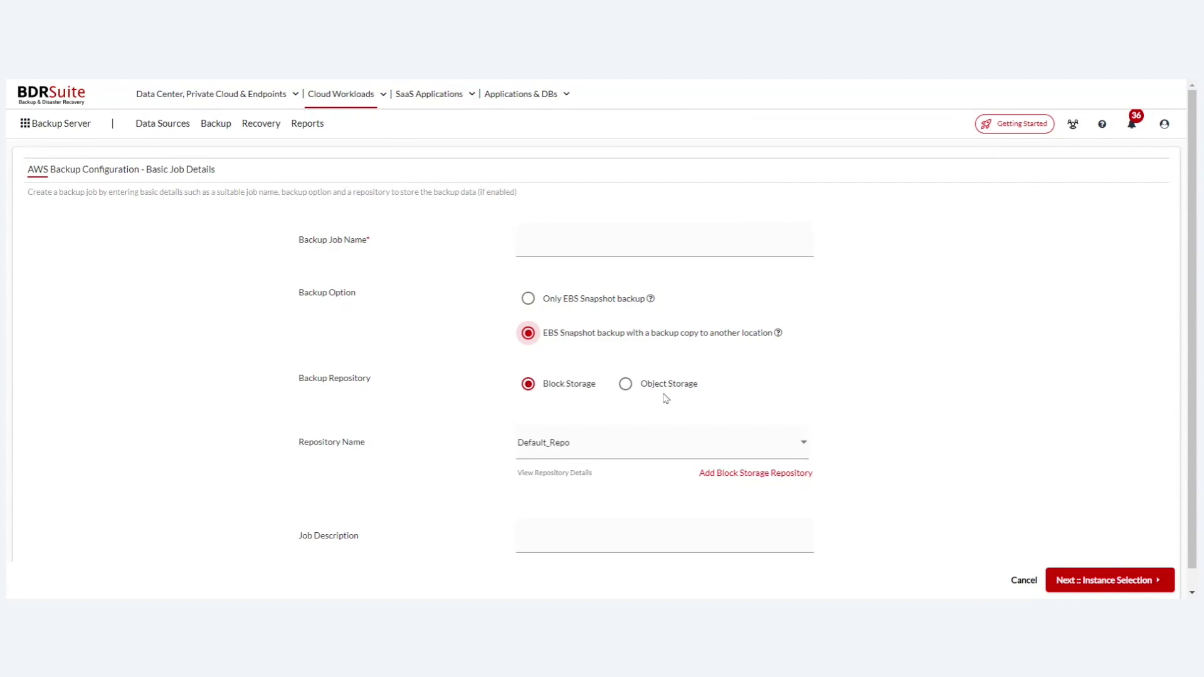
pyautogui.moveTo(220, 137)
pyautogui.click(223, 183)
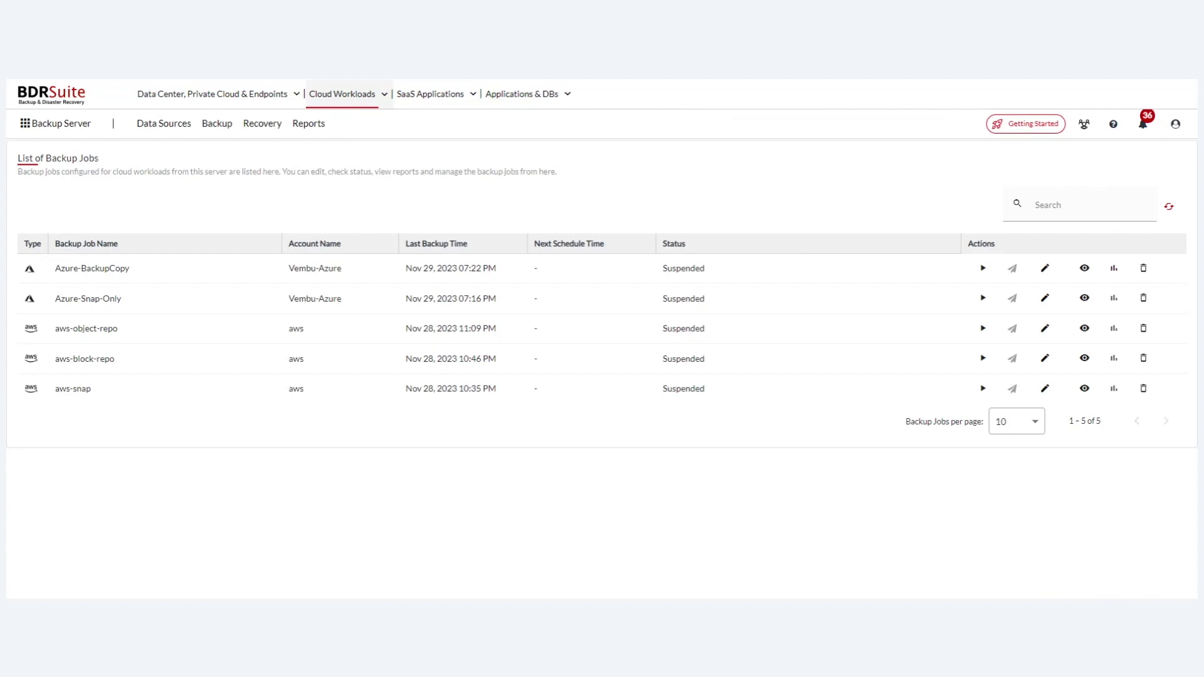
# Switch to SaaS Applications and go to the Add Microsoft 365 Organization page.
pyautogui.click(440, 98)
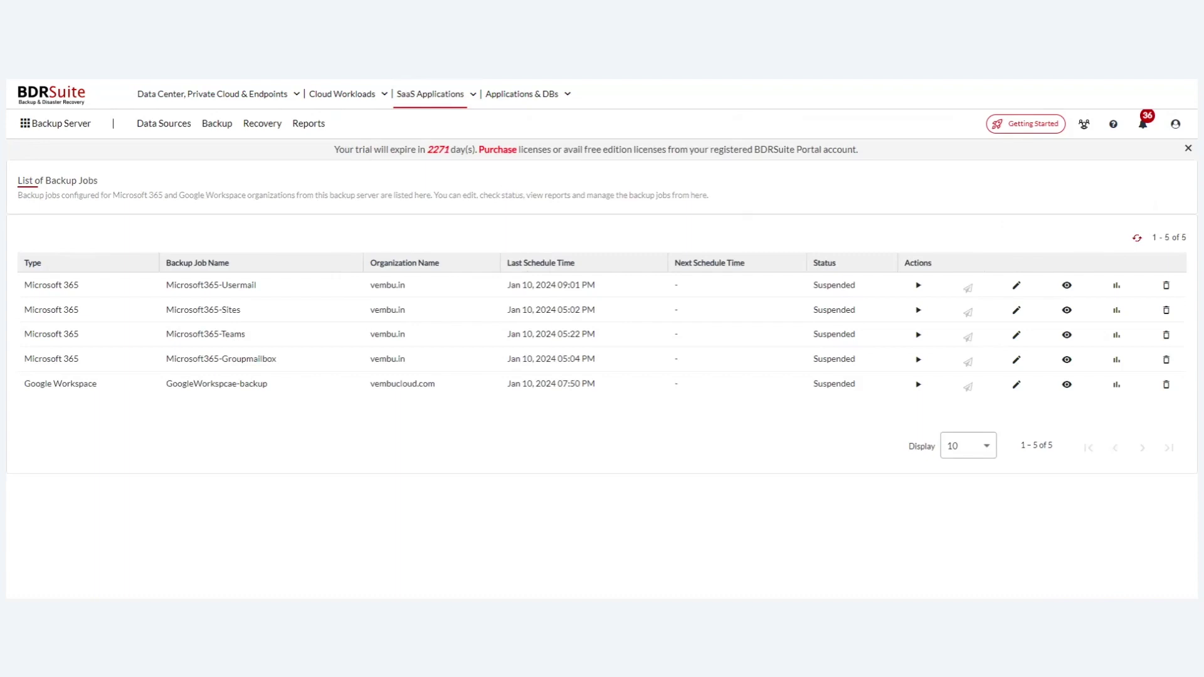
pyautogui.click(164, 124)
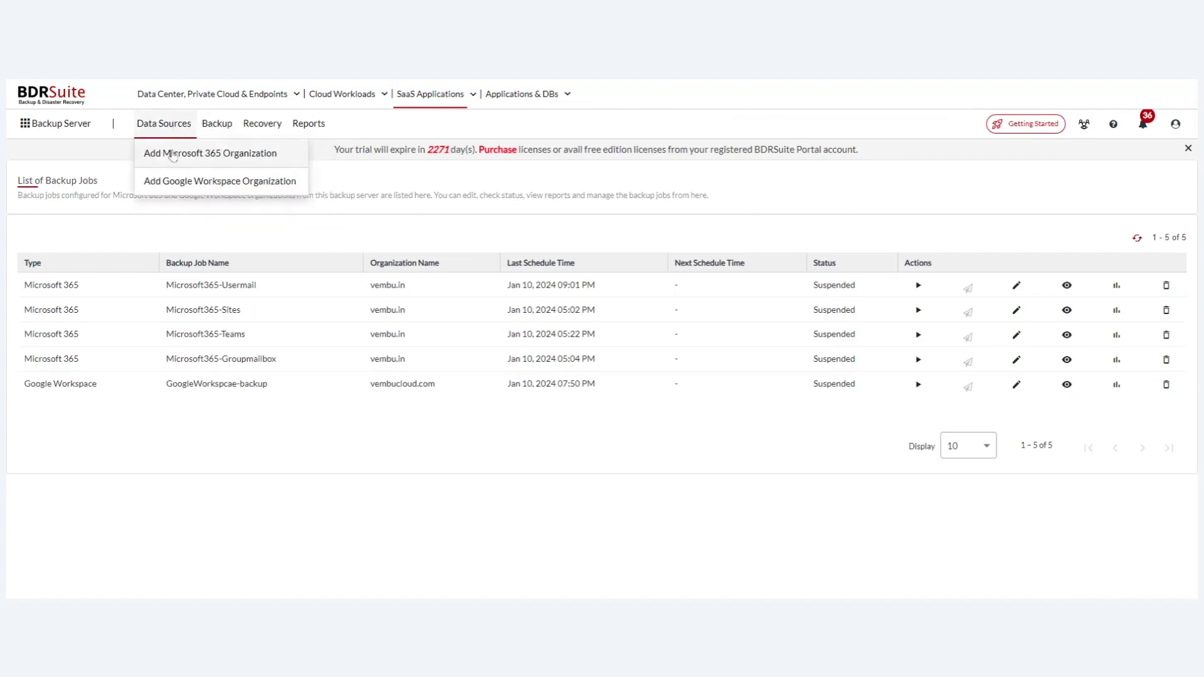
pyautogui.click(173, 155)
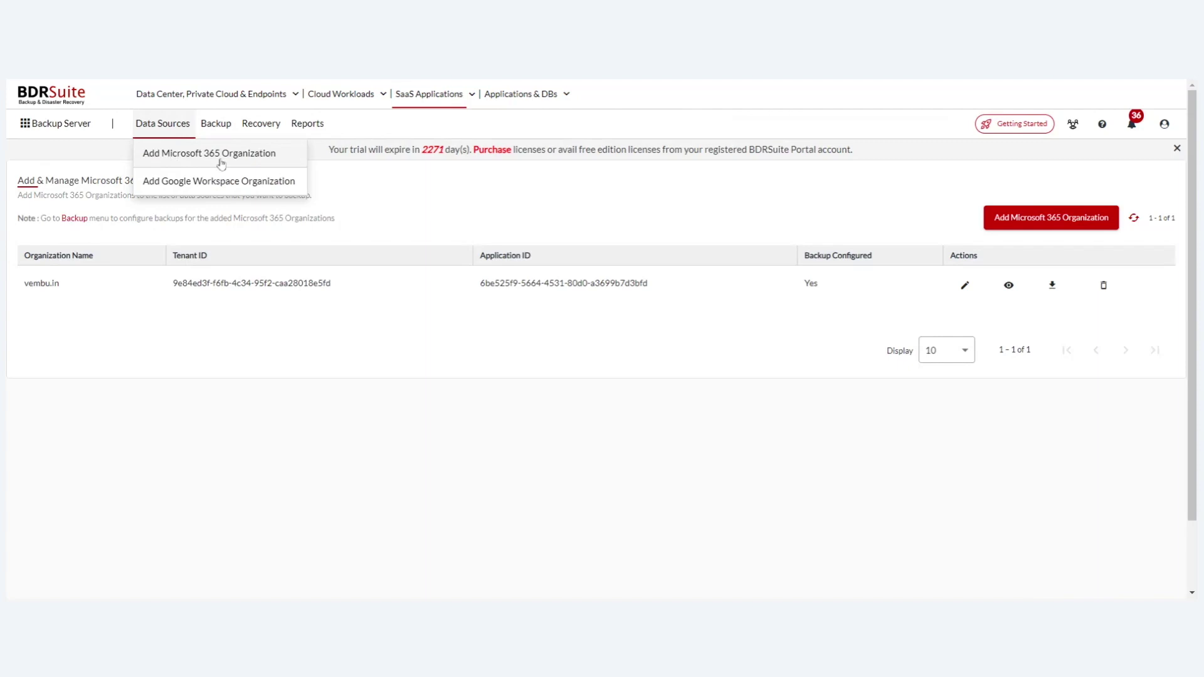
# Start adding a Microsoft 365 organization and review the Azure Cloud Environment options without changing them.
pyautogui.click(1065, 223)
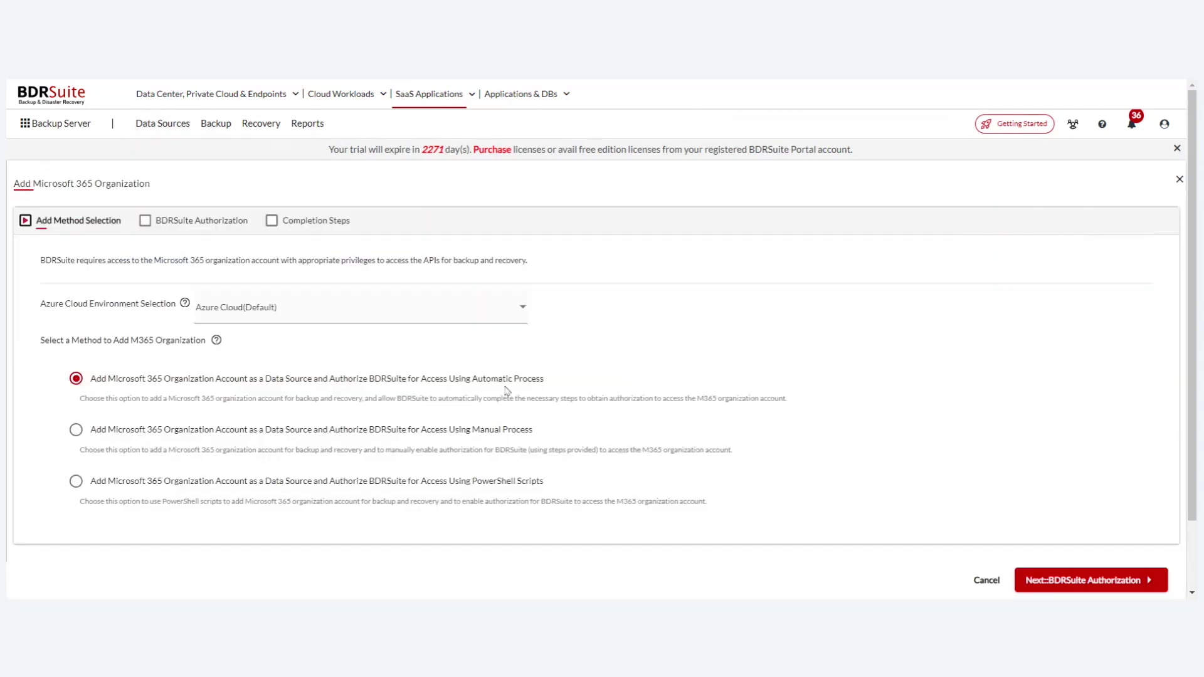
pyautogui.scroll(-1, 436, 366)
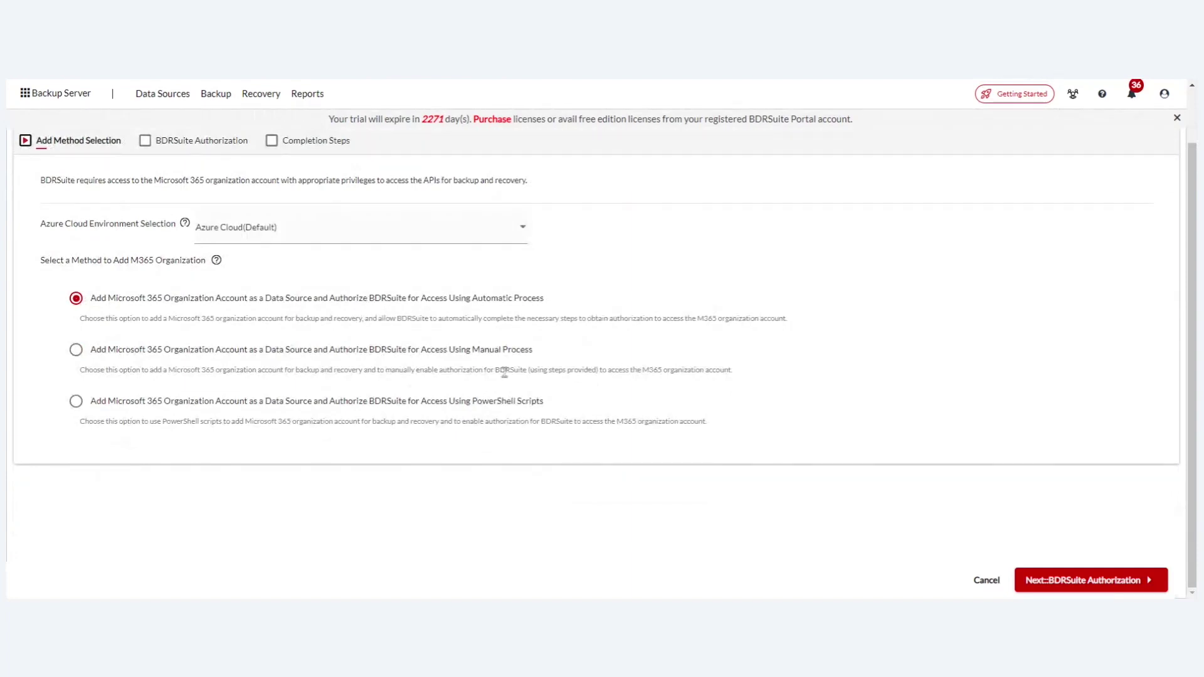
pyautogui.click(464, 229)
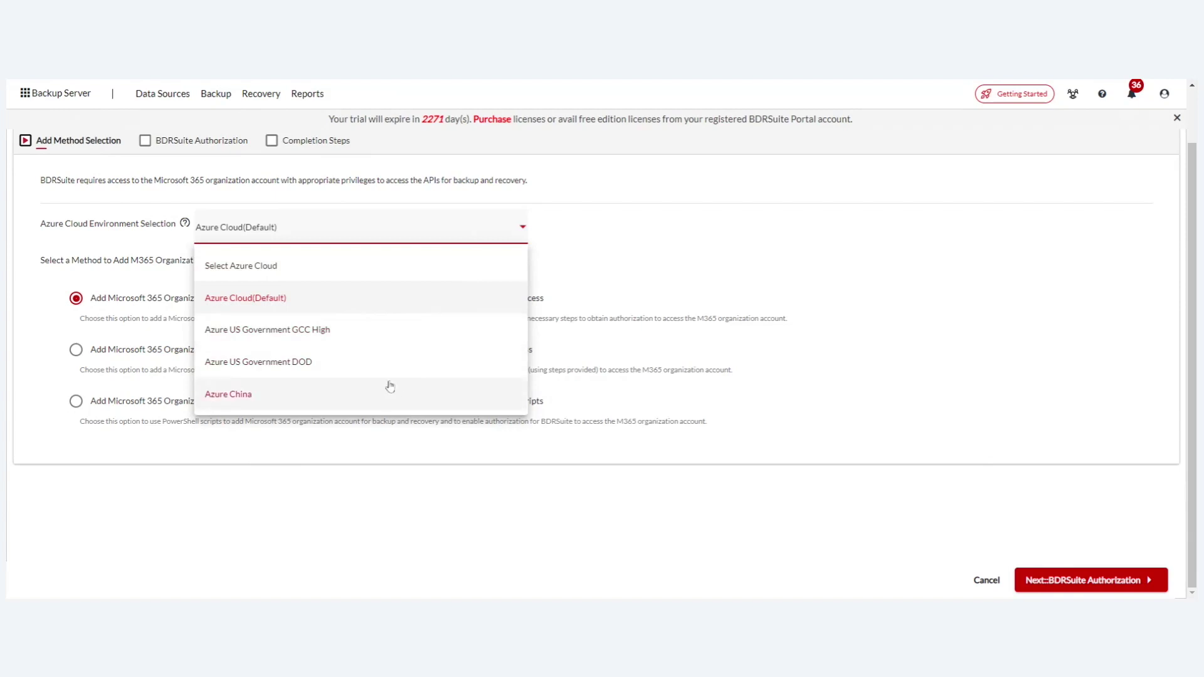
pyautogui.click(504, 233)
pyautogui.scroll(2, 502, 232)
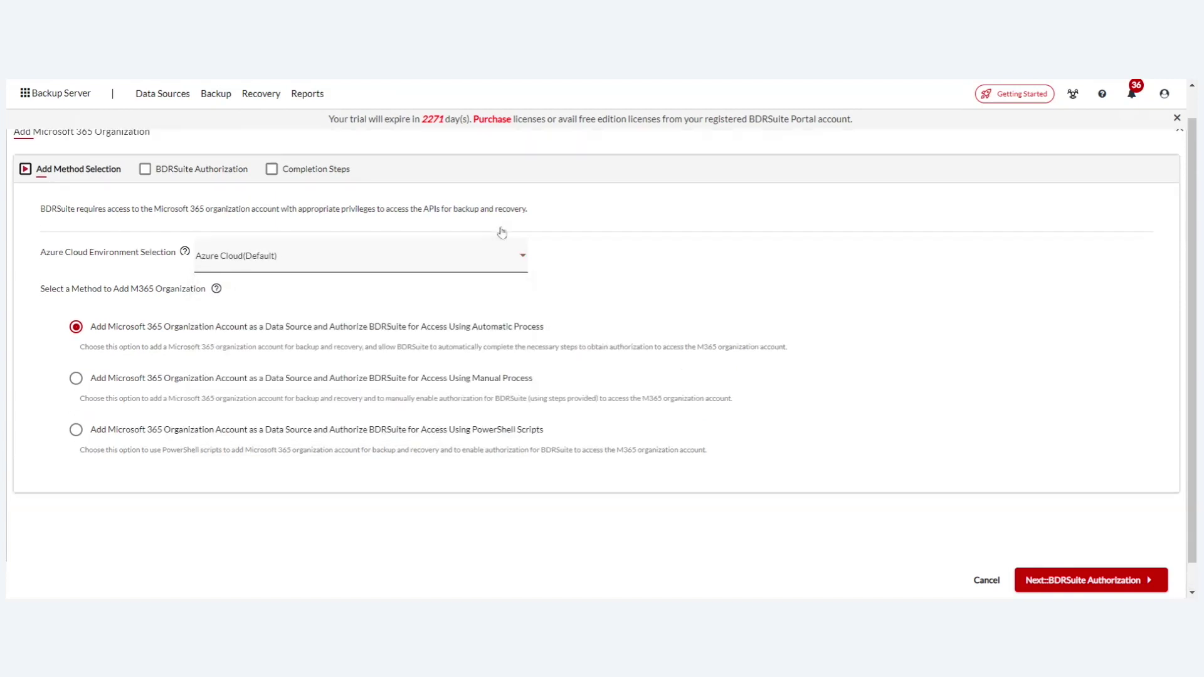
# Start a new Microsoft 365 backup job from Backup > Configure Backup.
pyautogui.moveTo(237, 121)
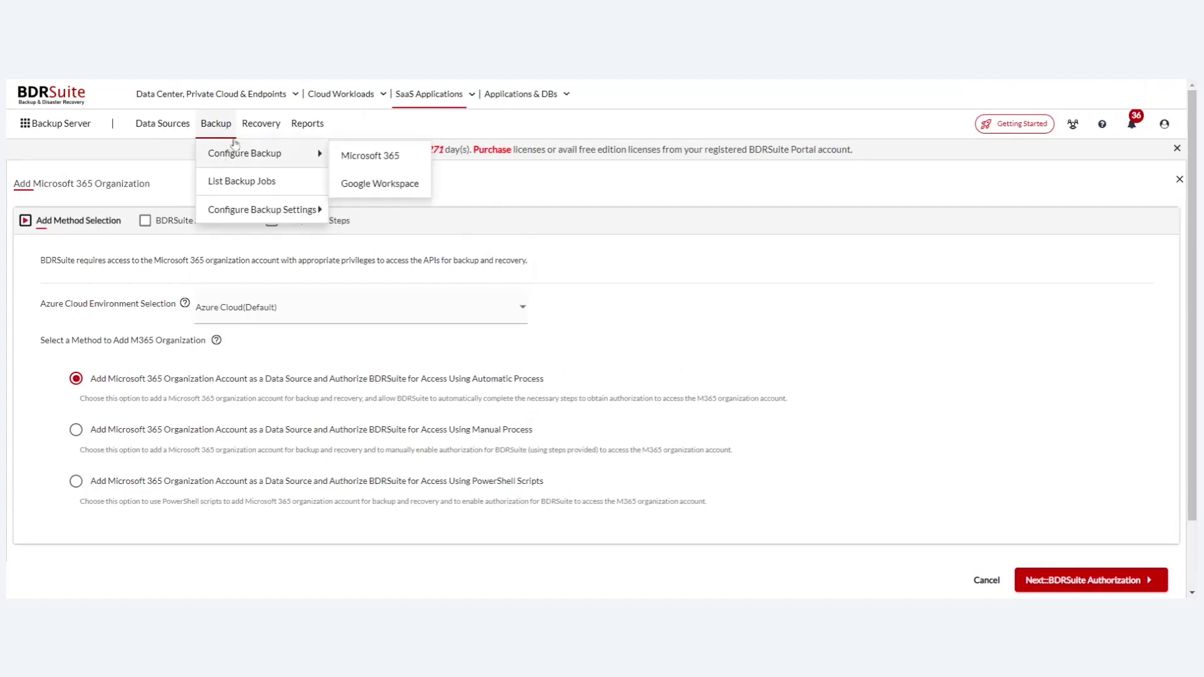
pyautogui.moveTo(327, 126)
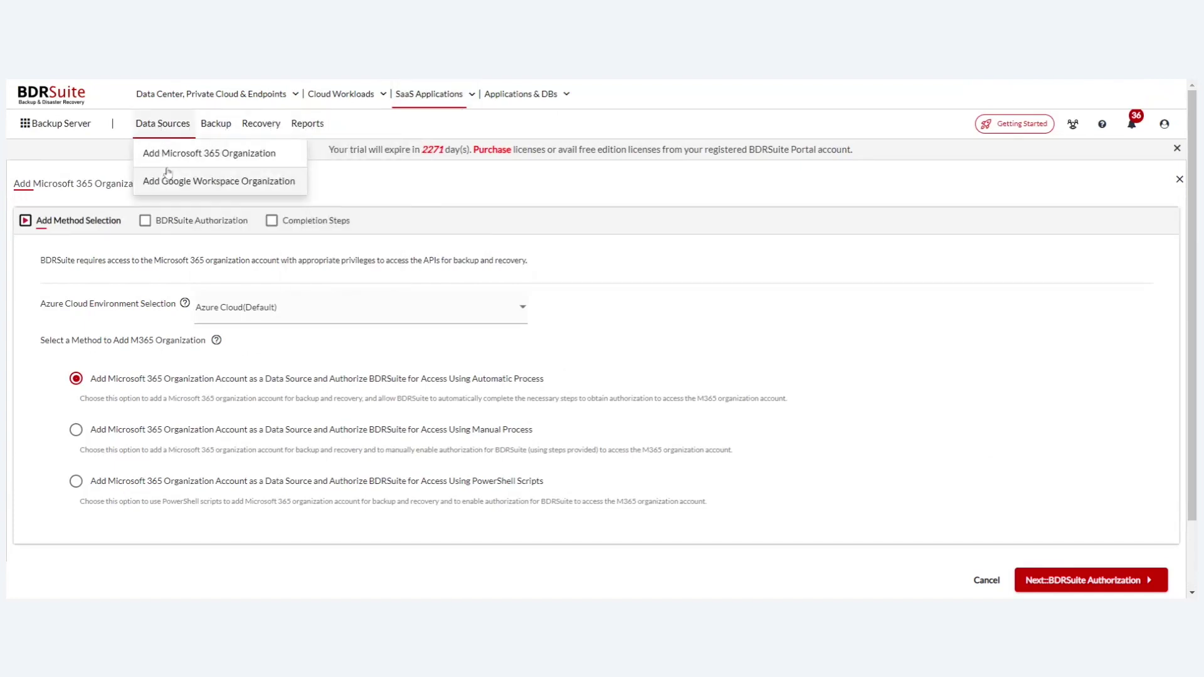
pyautogui.moveTo(221, 157)
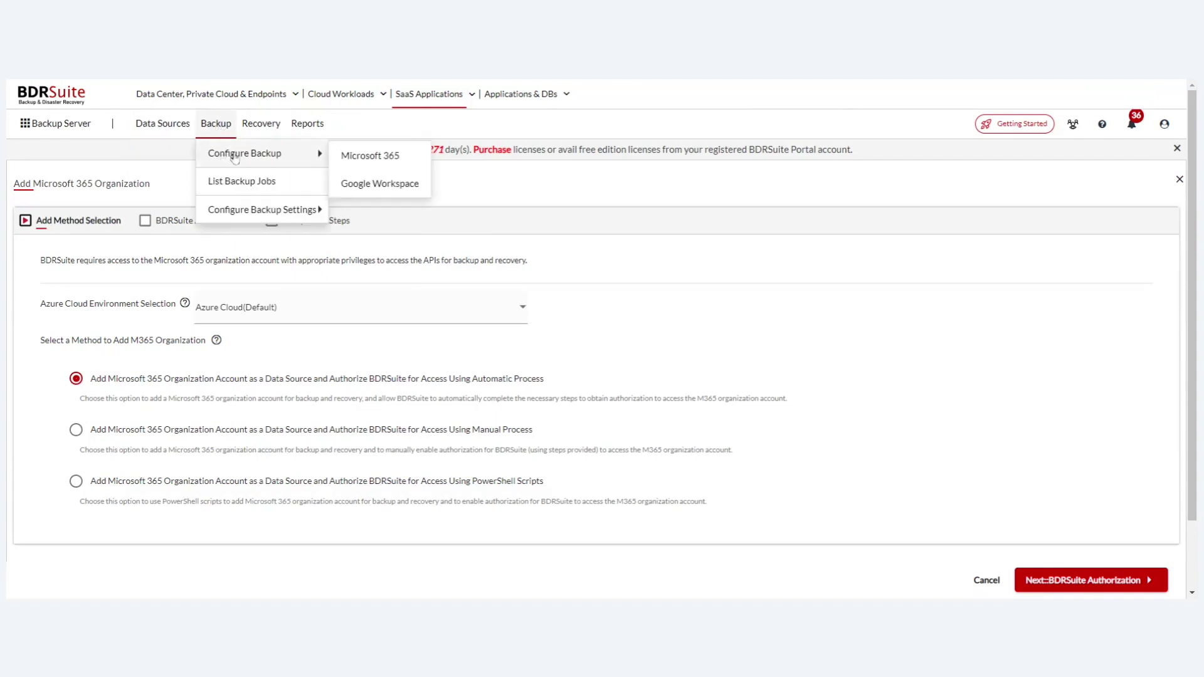
pyautogui.click(356, 160)
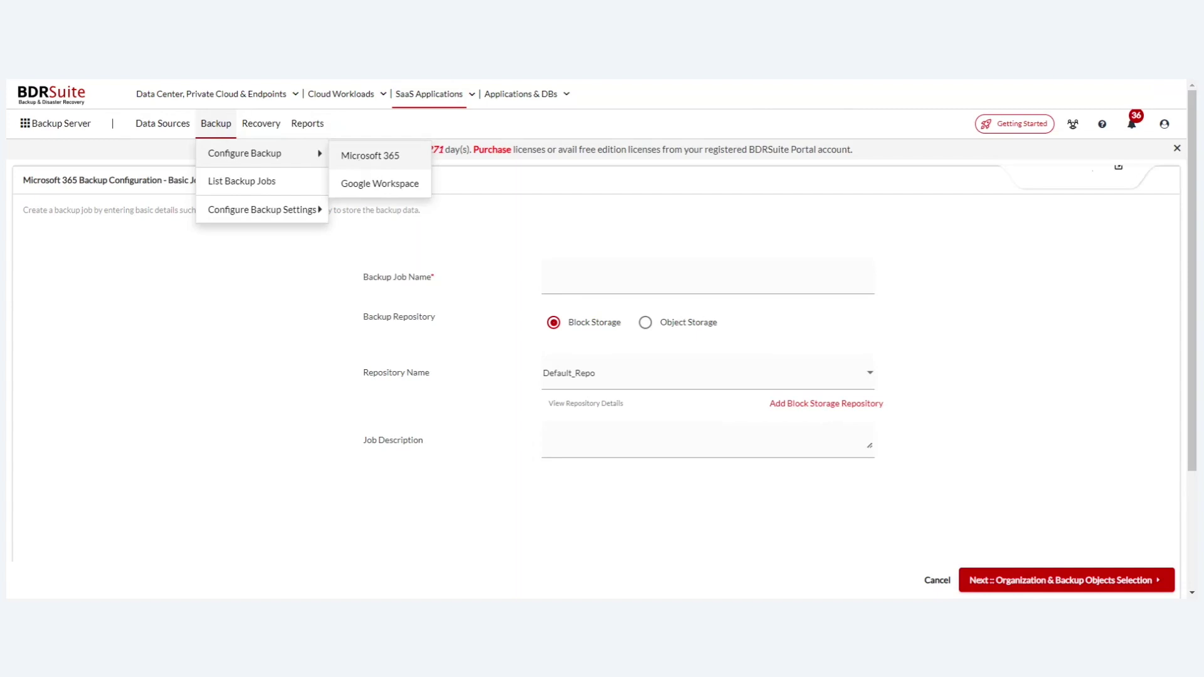
# Name the Microsoft 365 backup job 'jj' and move on to organization selection.
pyautogui.click(593, 275)
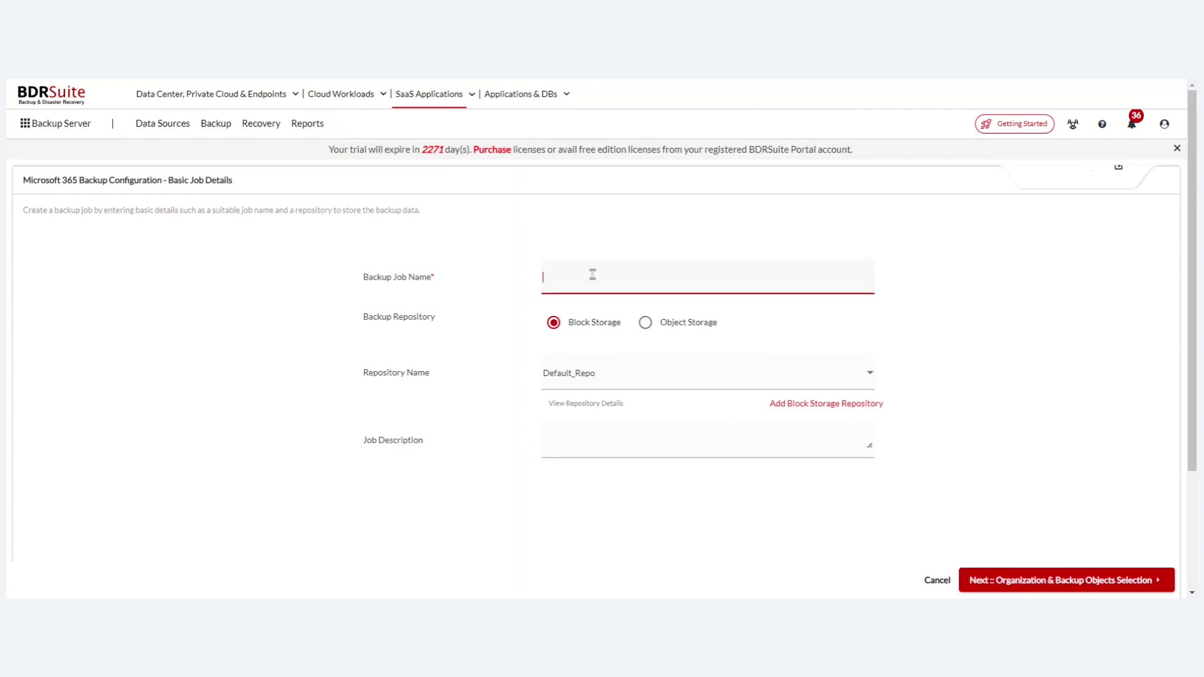
pyautogui.write('jj')
pyautogui.click(1046, 579)
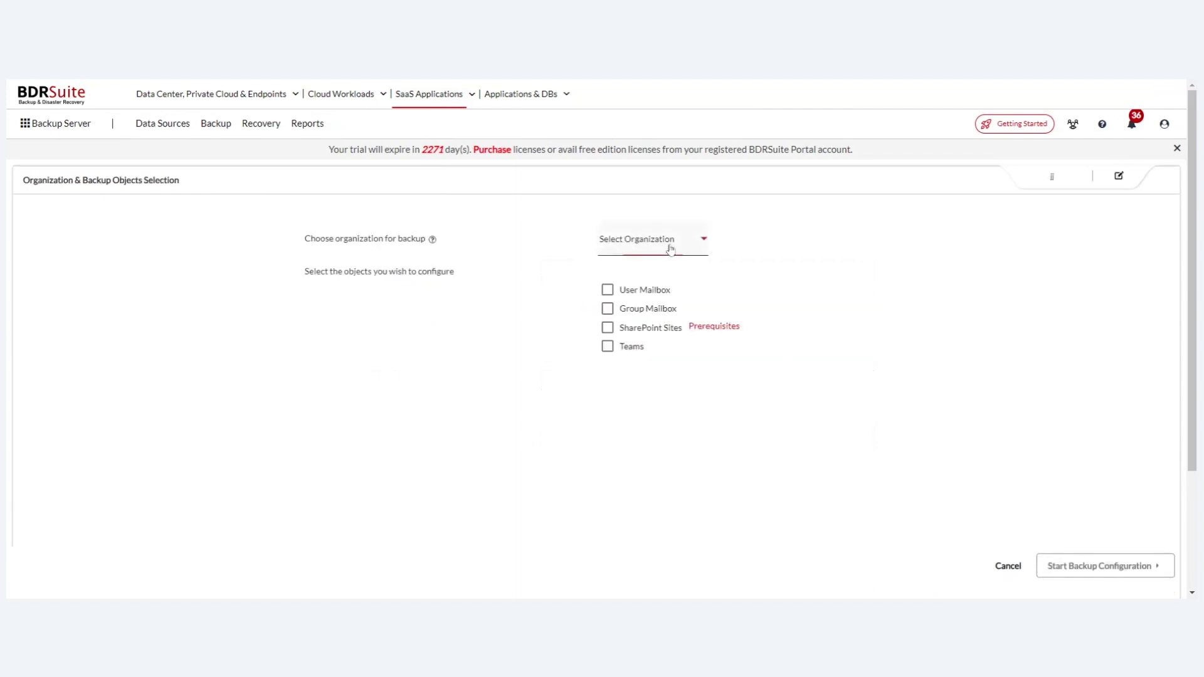
# Choose vembu.in as the organization to back up.
pyautogui.click(669, 249)
pyautogui.click(636, 311)
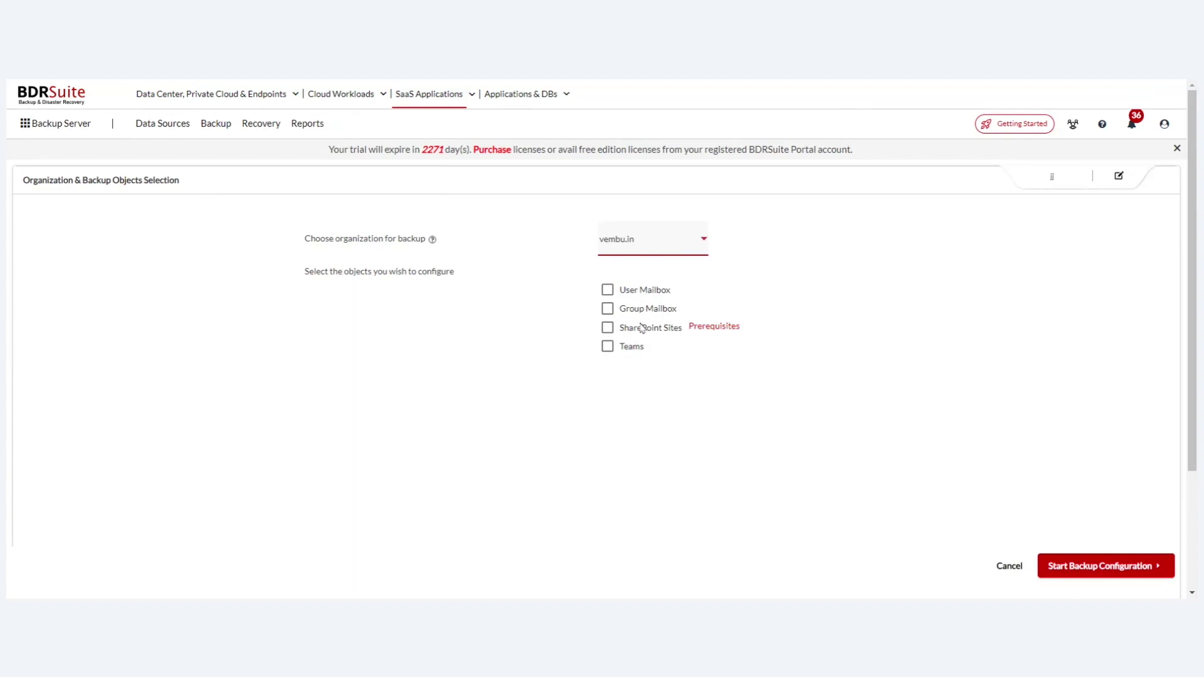
pyautogui.moveTo(216, 124)
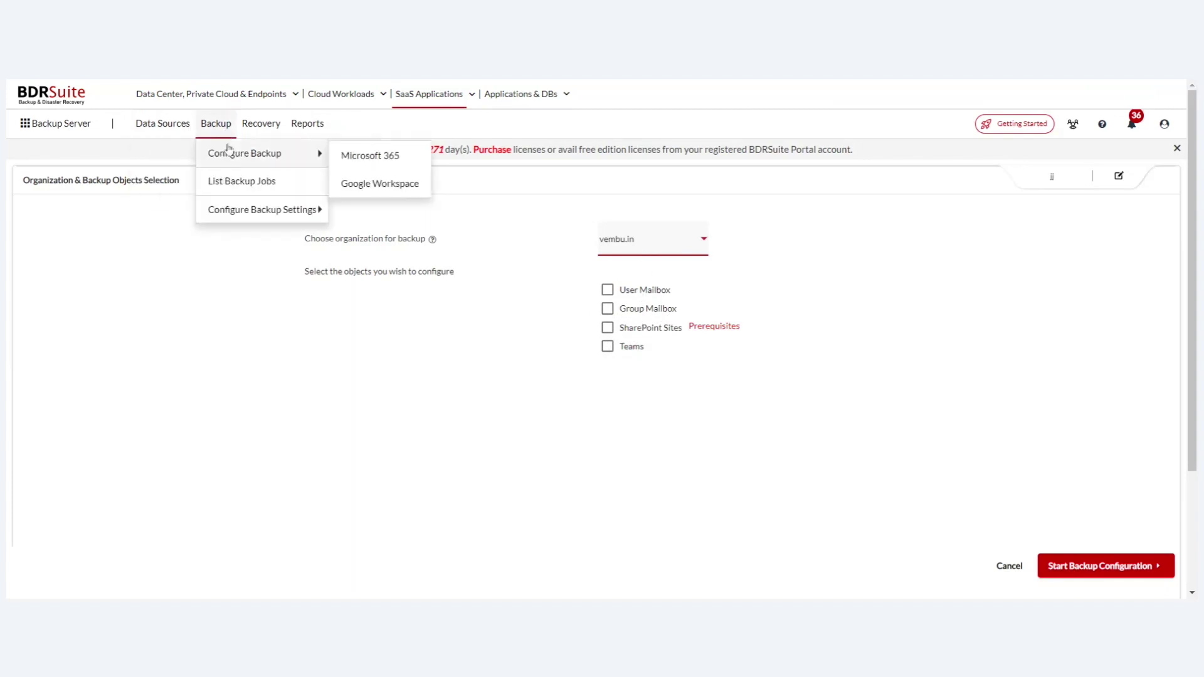